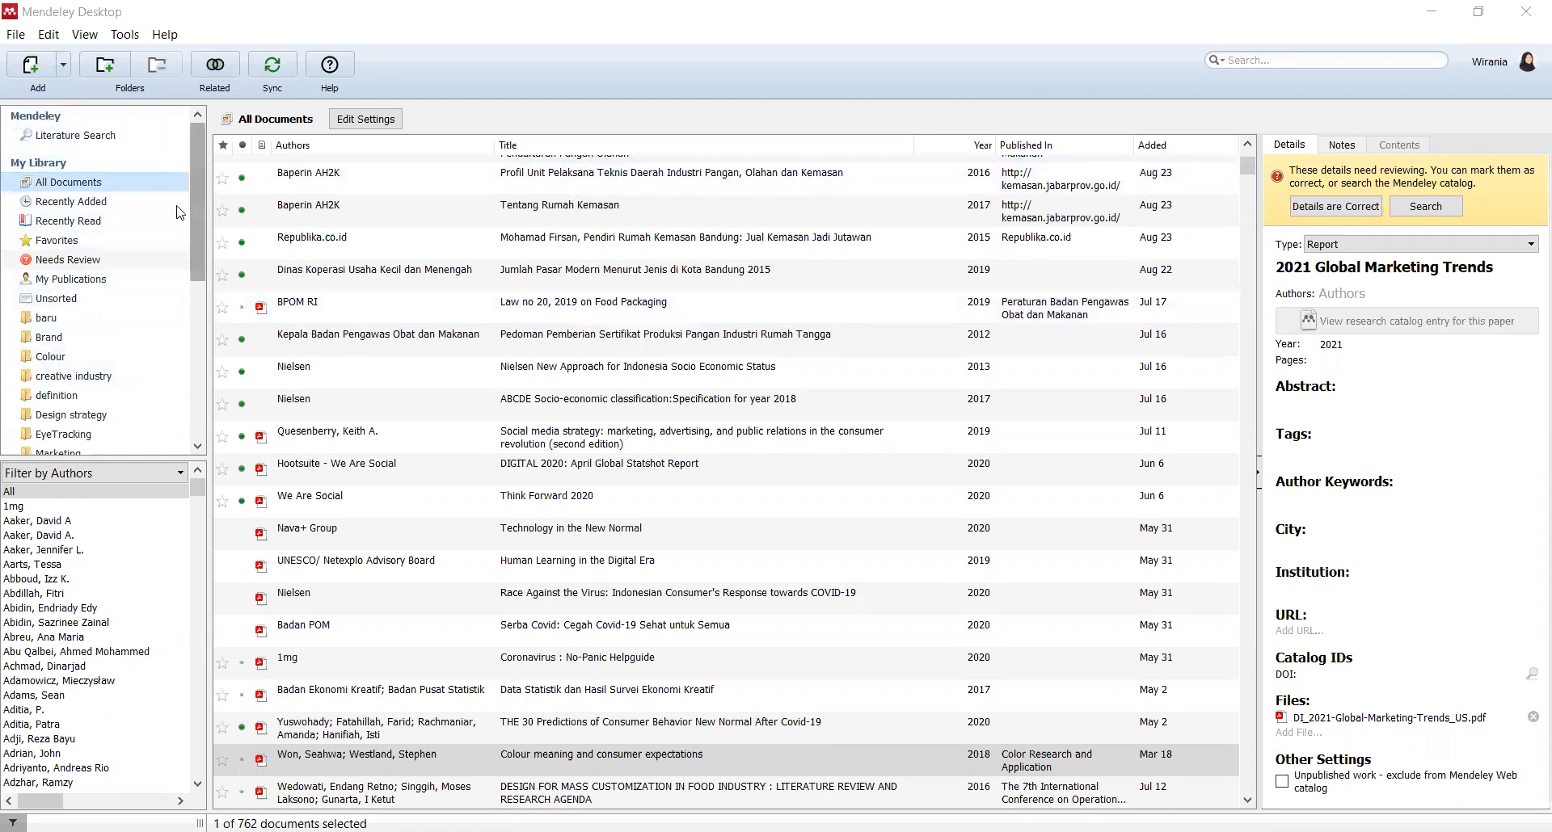
Step: Show the recently added documents and open the PDF of The Marketer's Toolkit 2021 at its cover
left_click(73, 204)
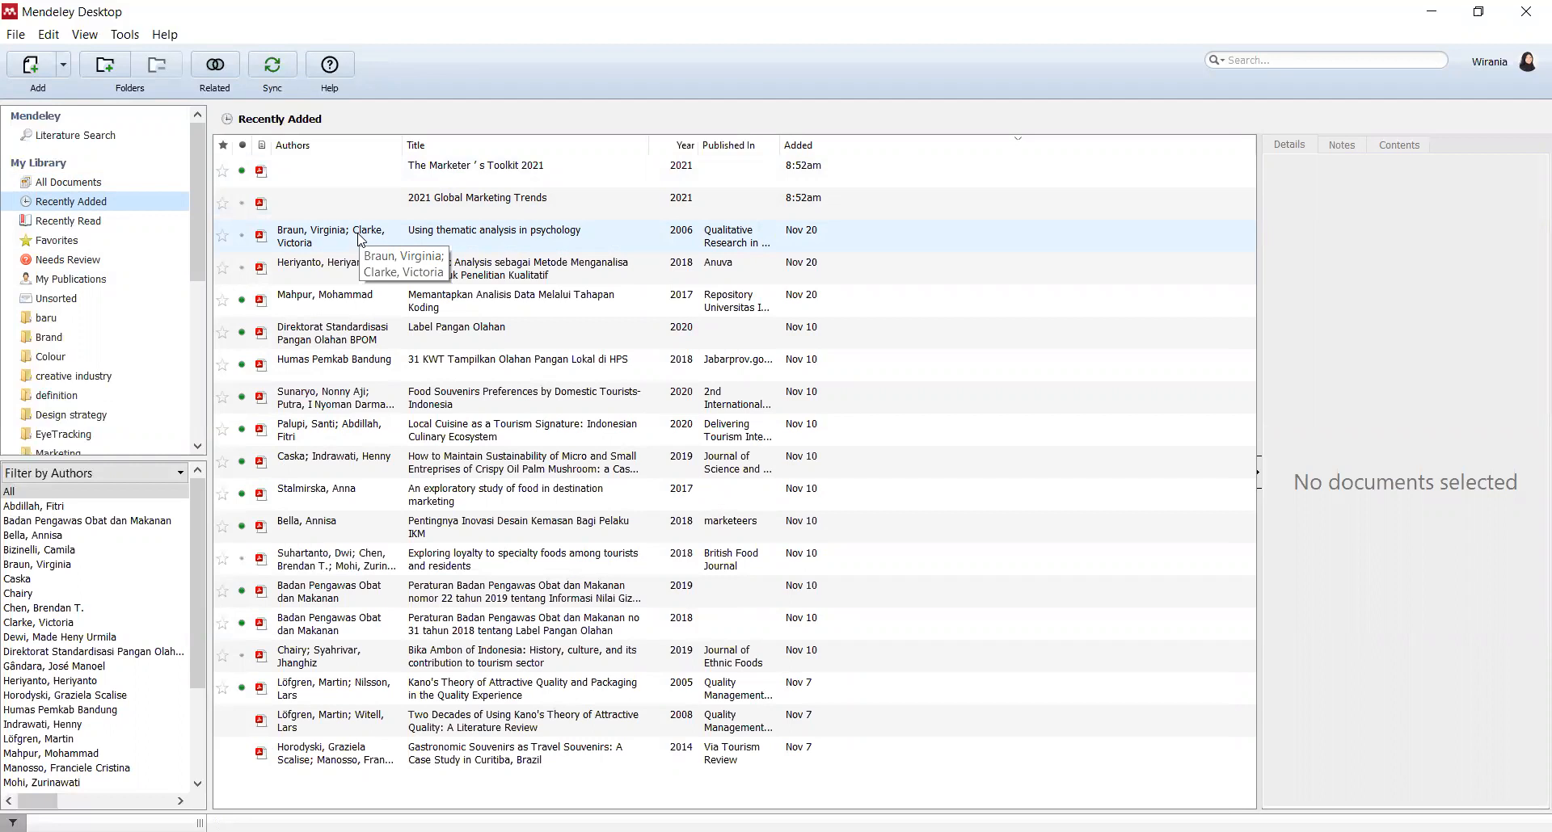
left_click(261, 172)
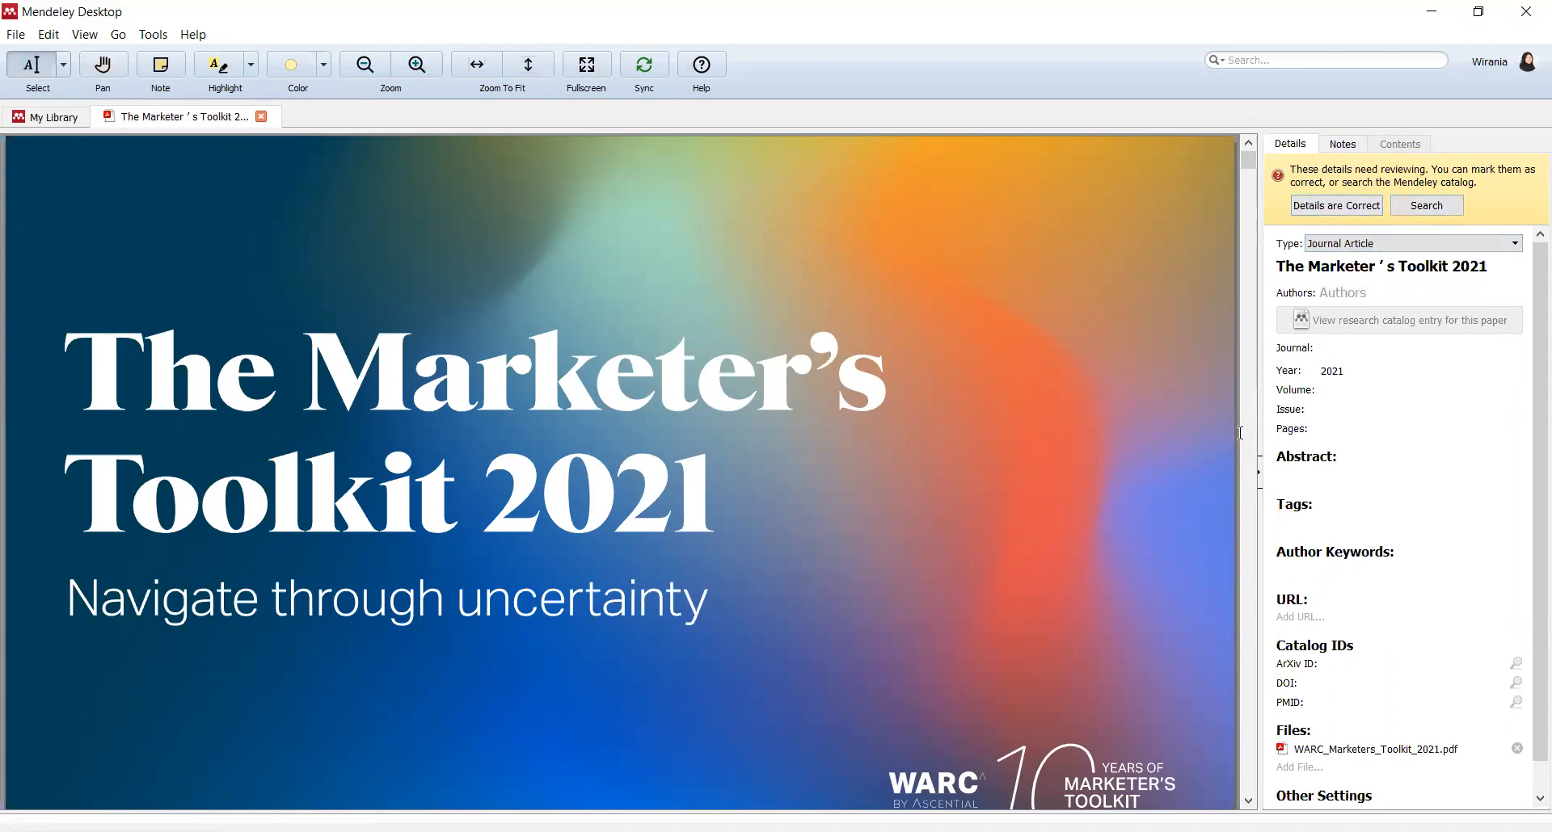
scroll(988, 540, "down", 2)
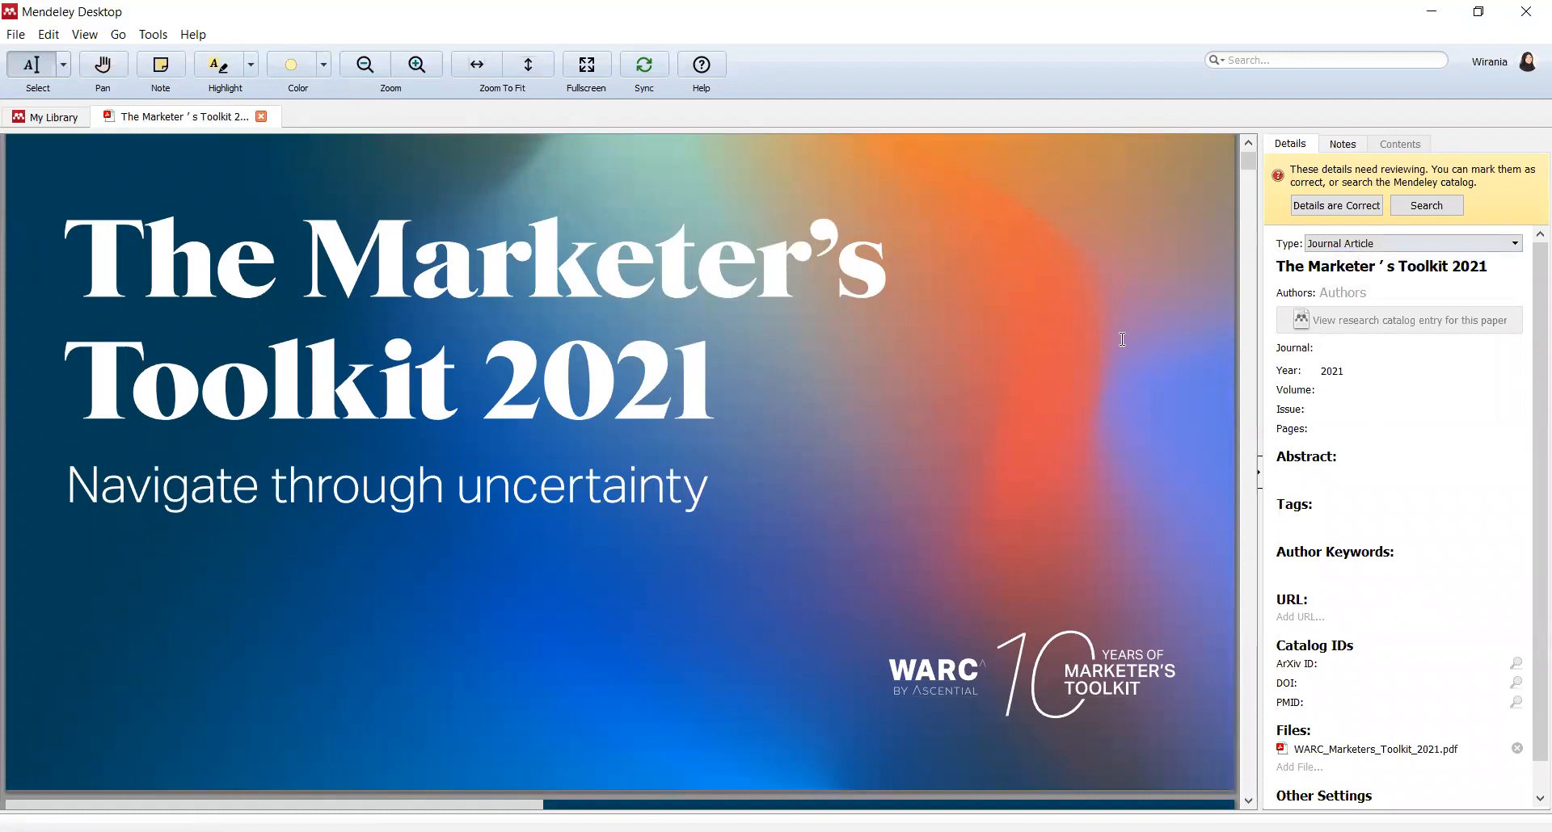
Step: Set the reference type of The Marketer's Toolkit 2021 to Report
left_click(1337, 243)
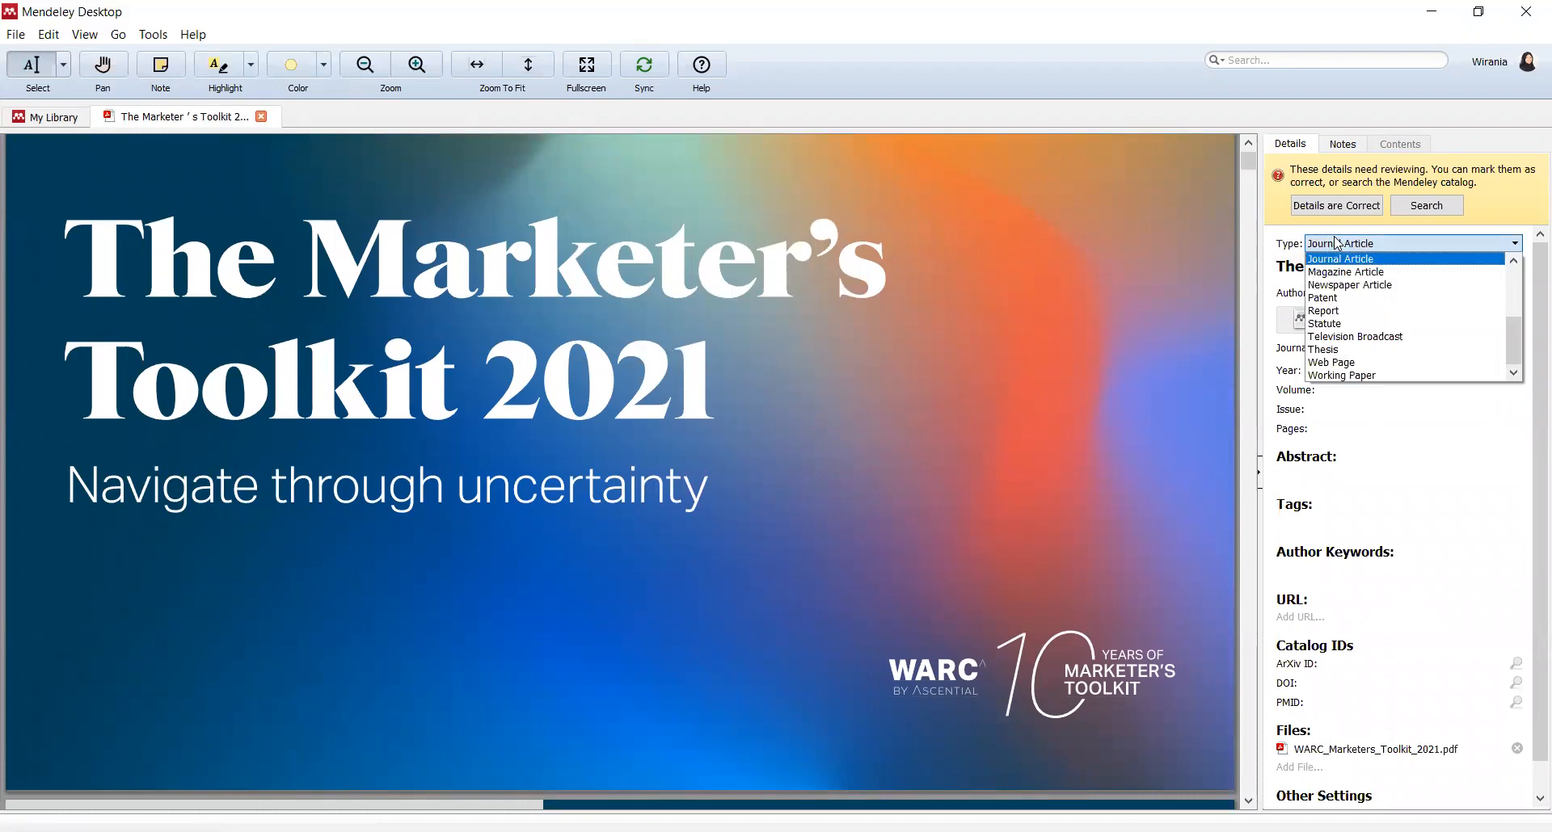
left_click(1376, 337)
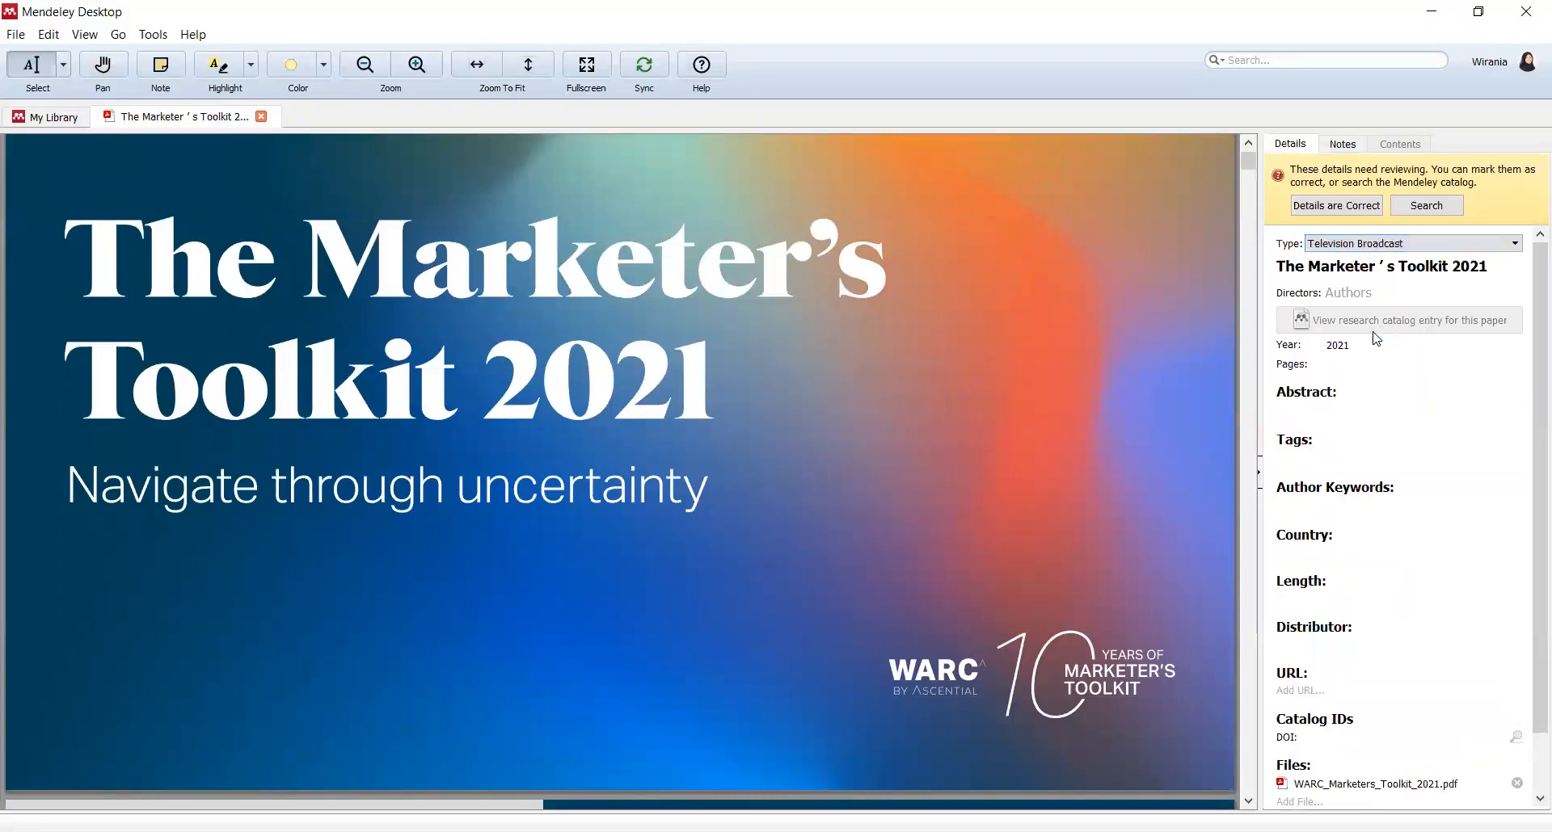
left_click(1380, 243)
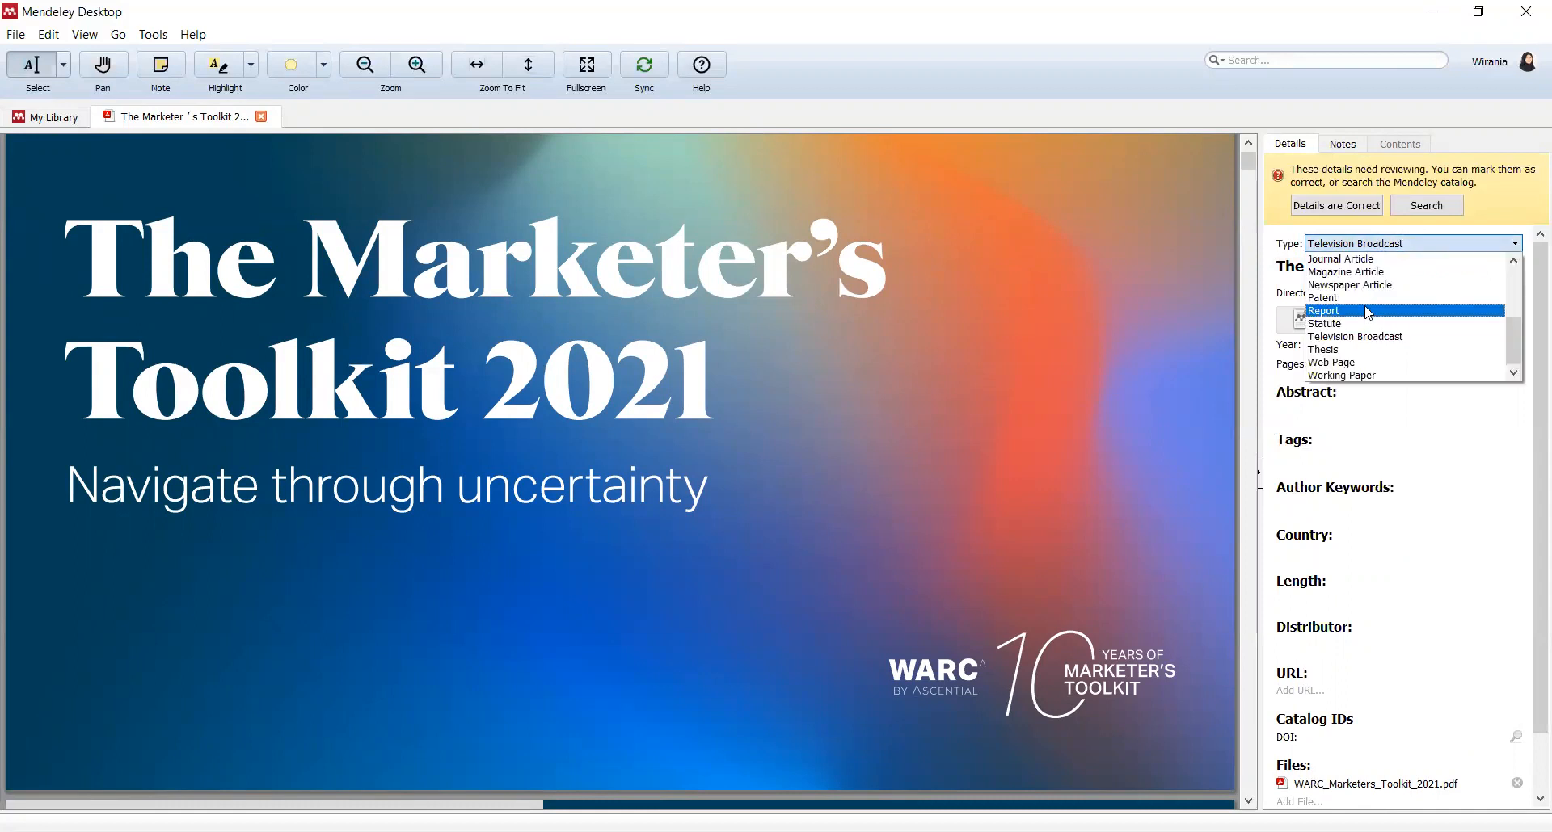
left_click(1367, 311)
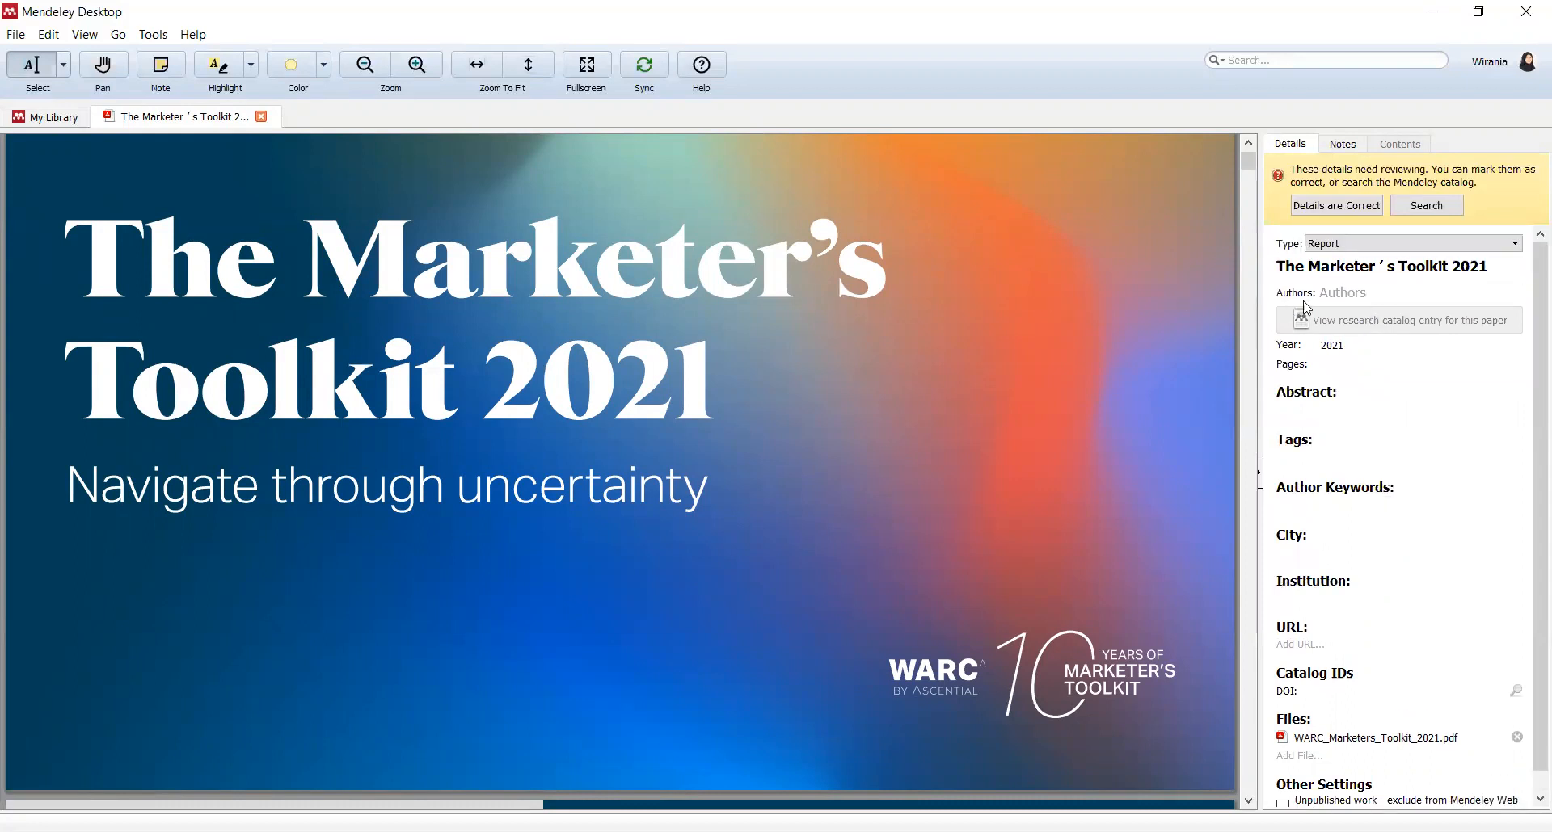
Step: Fix the title's apostrophe spacing and append the cover subtitle, giving "The Marketer's Toolkit 2021: Navigate through uncertainty"
left_click(1378, 267)
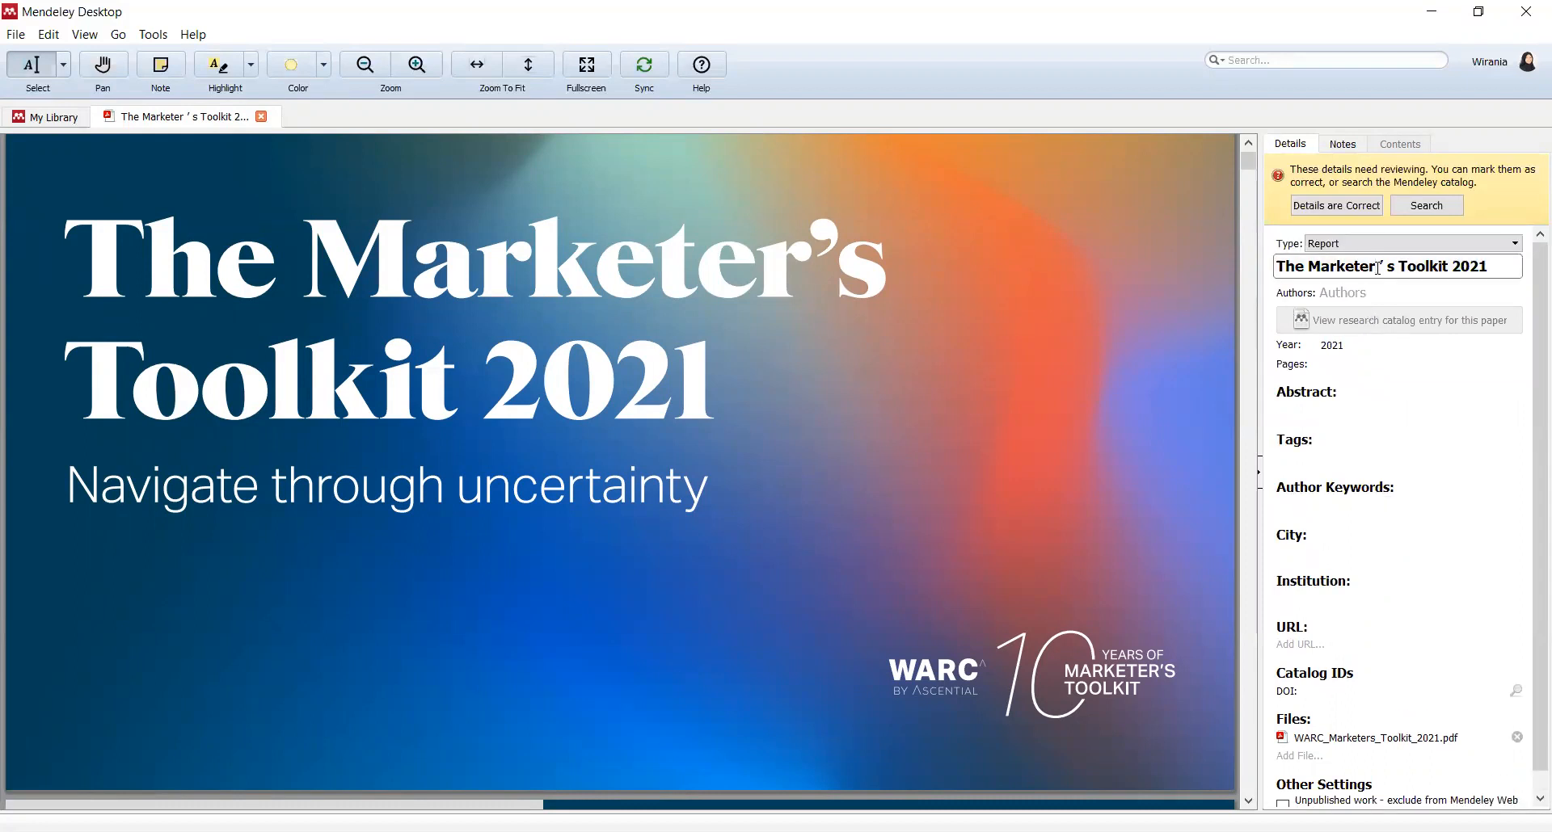
key("Delete")
key("Delete")
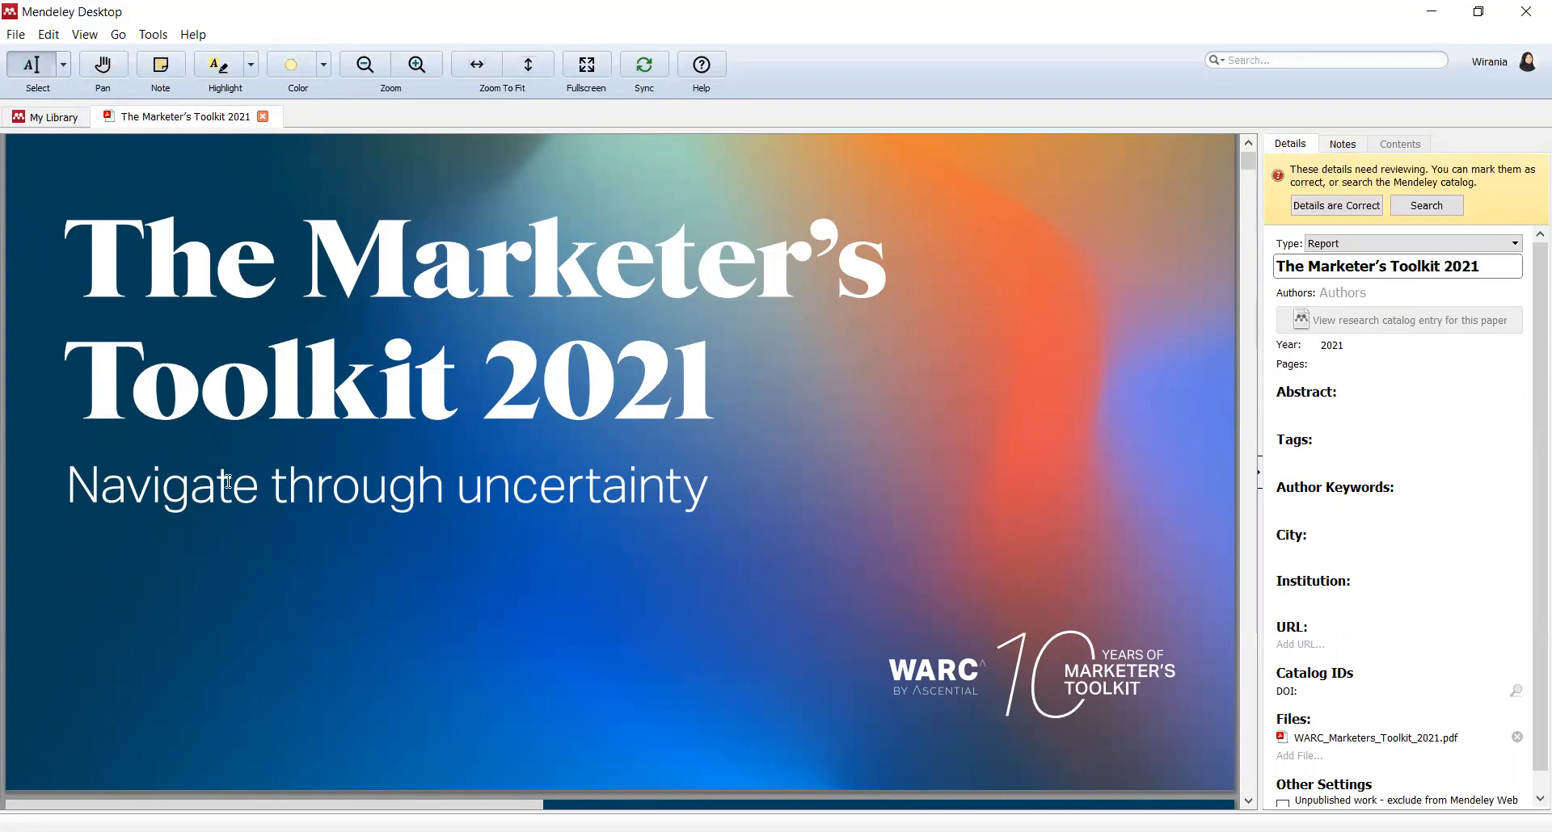
left_click_drag(77, 483, 698, 483)
key("ctrl+c")
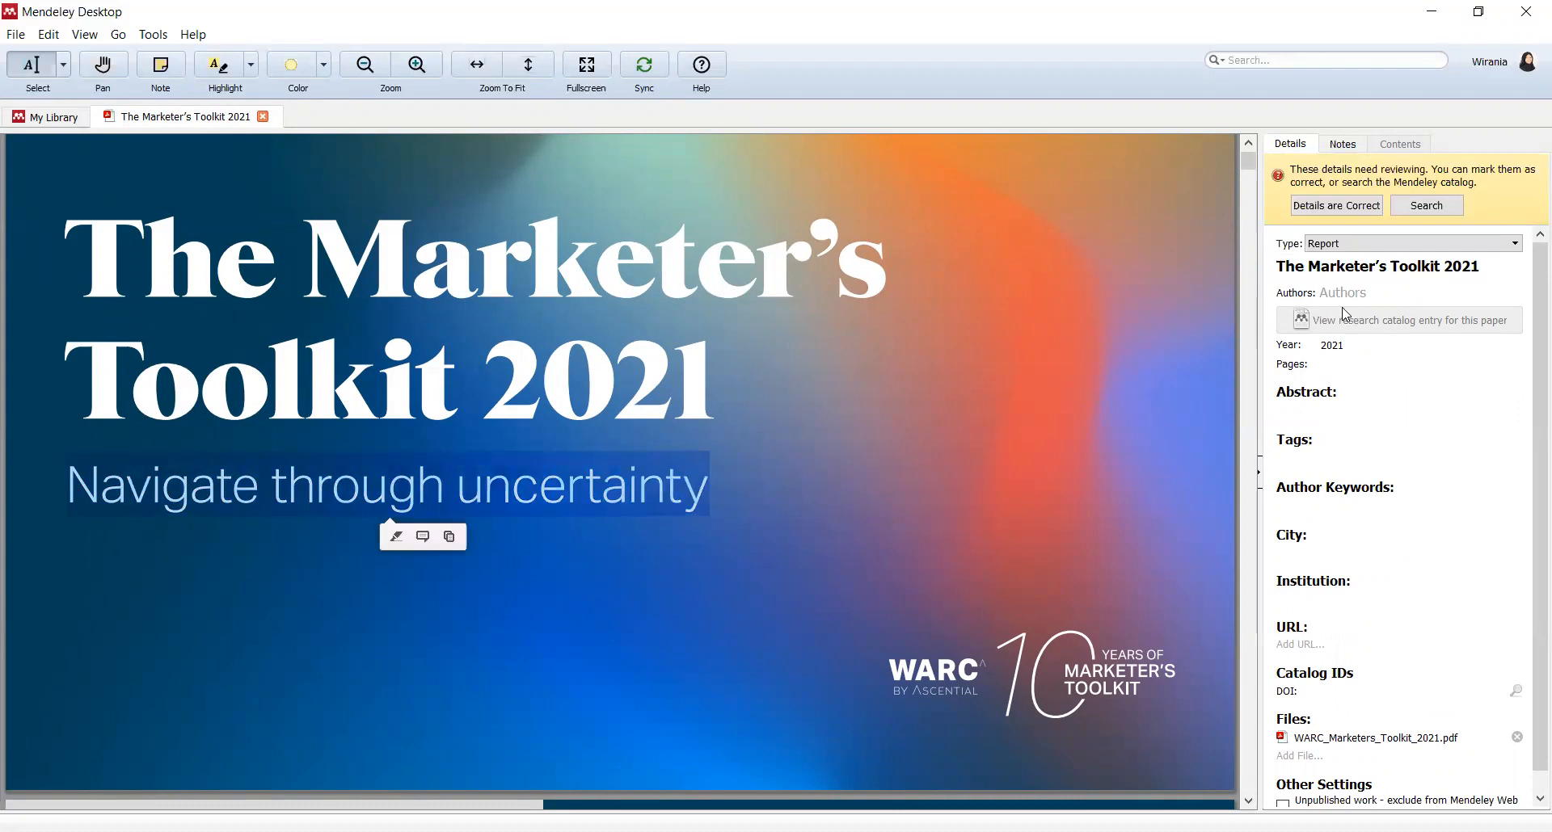
left_click(1485, 260)
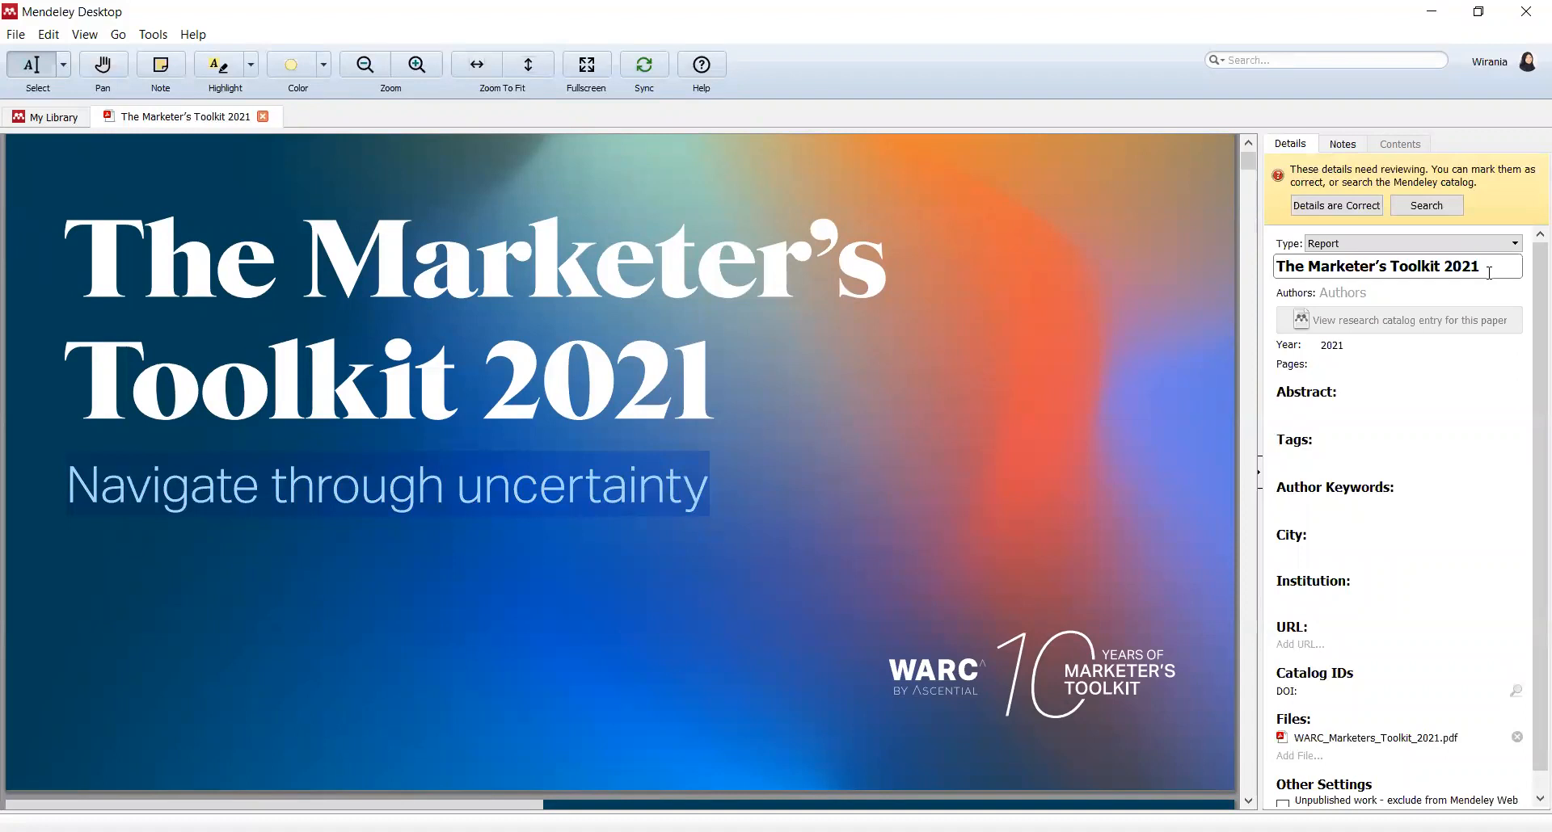
key("ctrl+v")
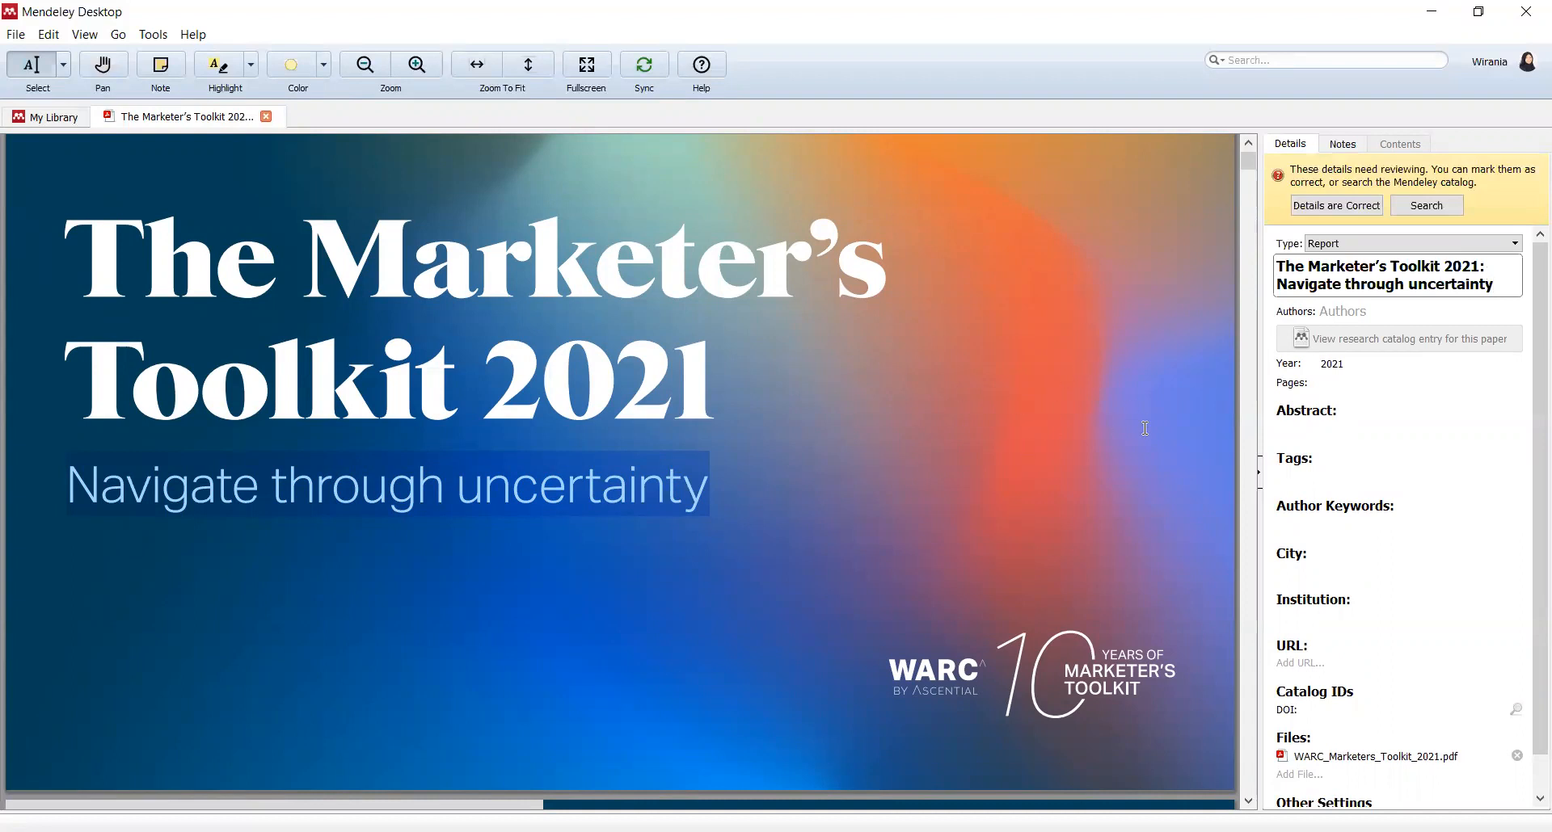
Step: Check the publisher information at the end of the PDF and enter WARC as the author
scroll(986, 314, "down", 5)
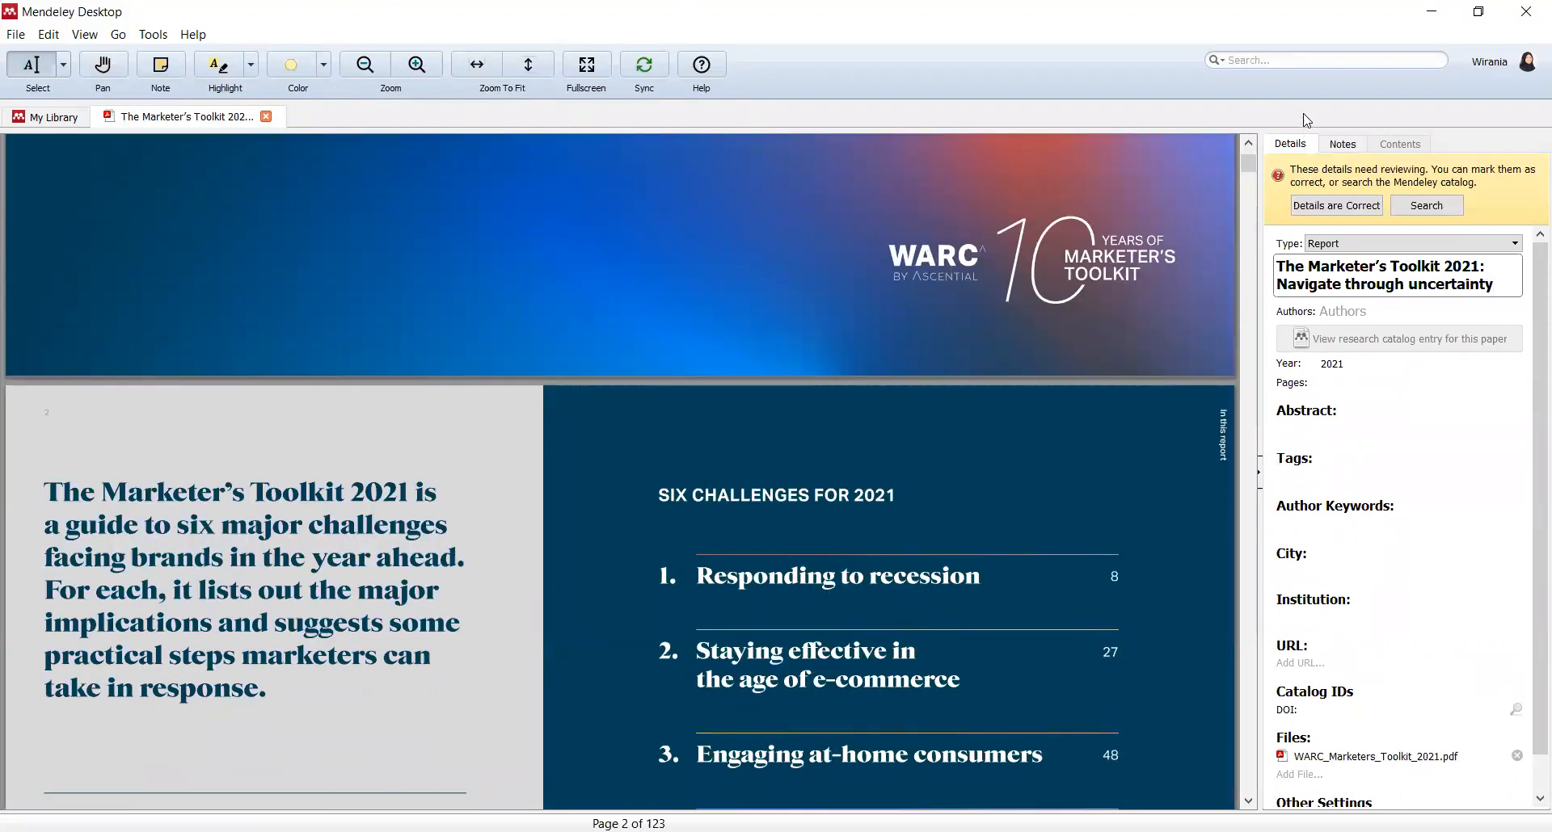
left_click_drag(1247, 171, 1250, 798)
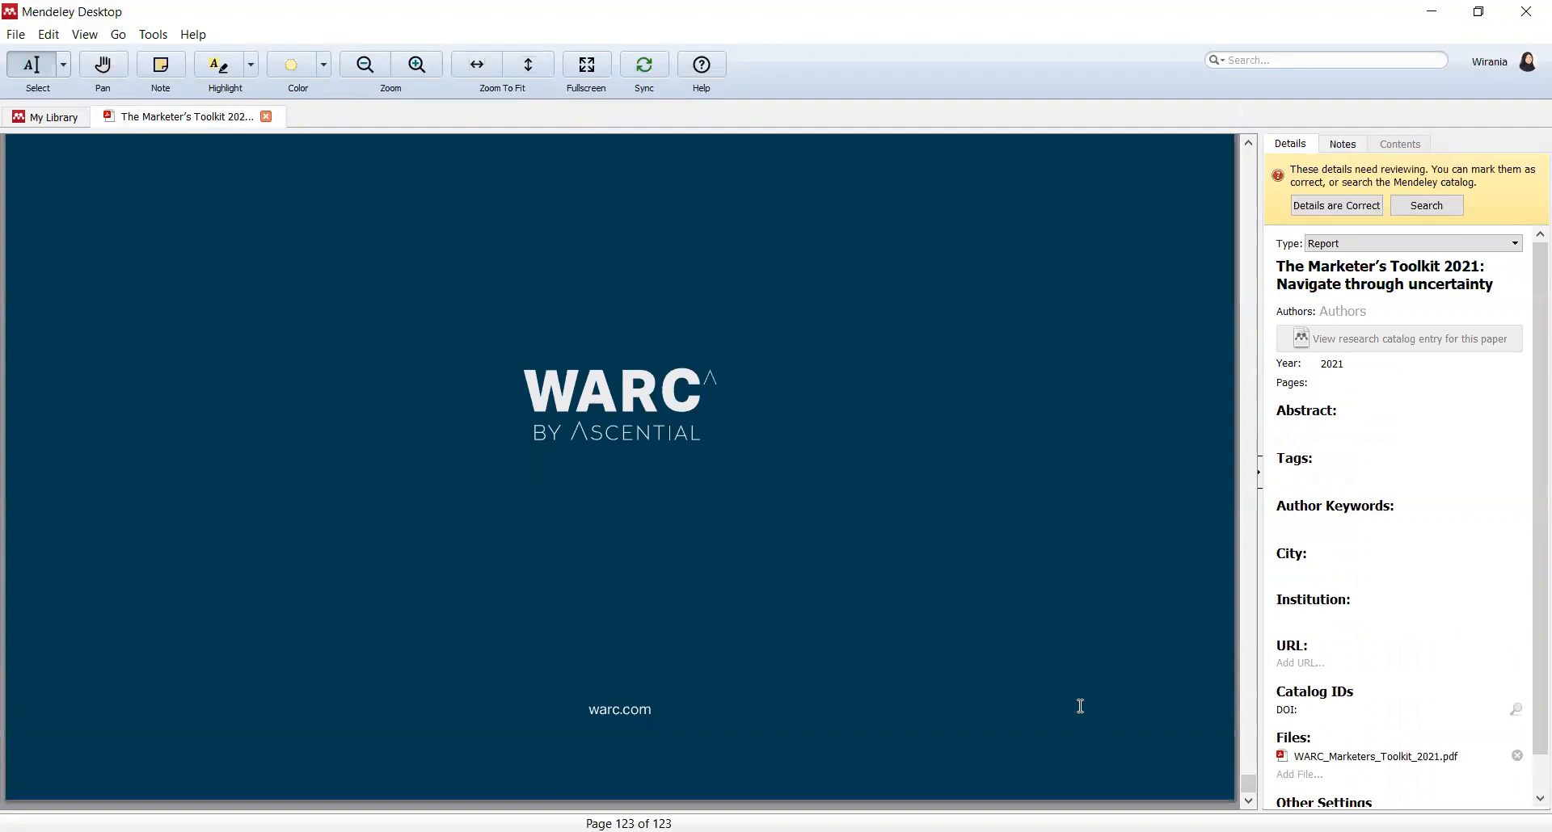
scroll(990, 428, "up", 5)
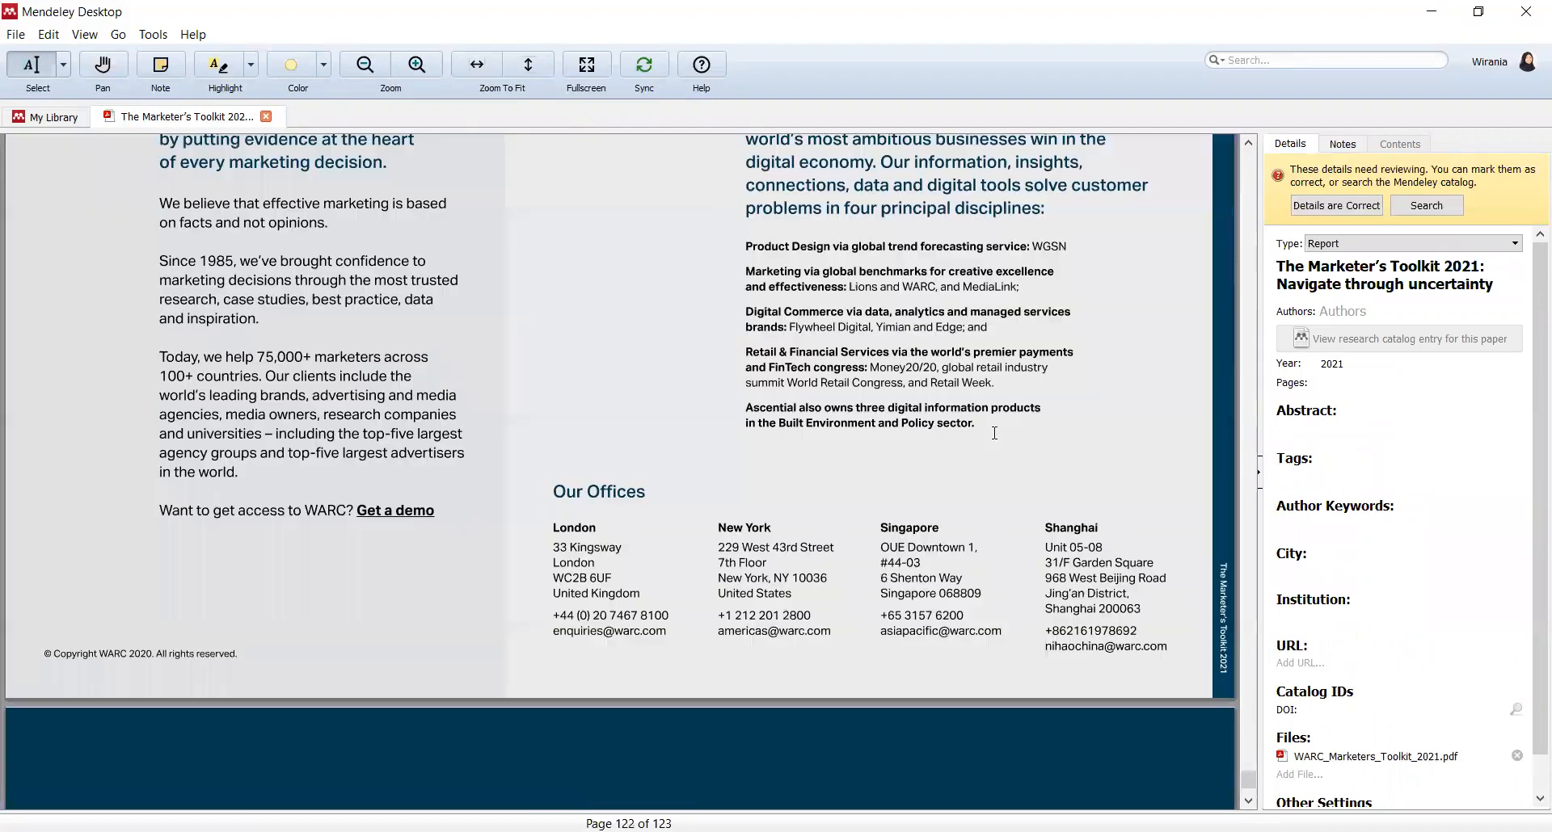
scroll(994, 433, "down", 2)
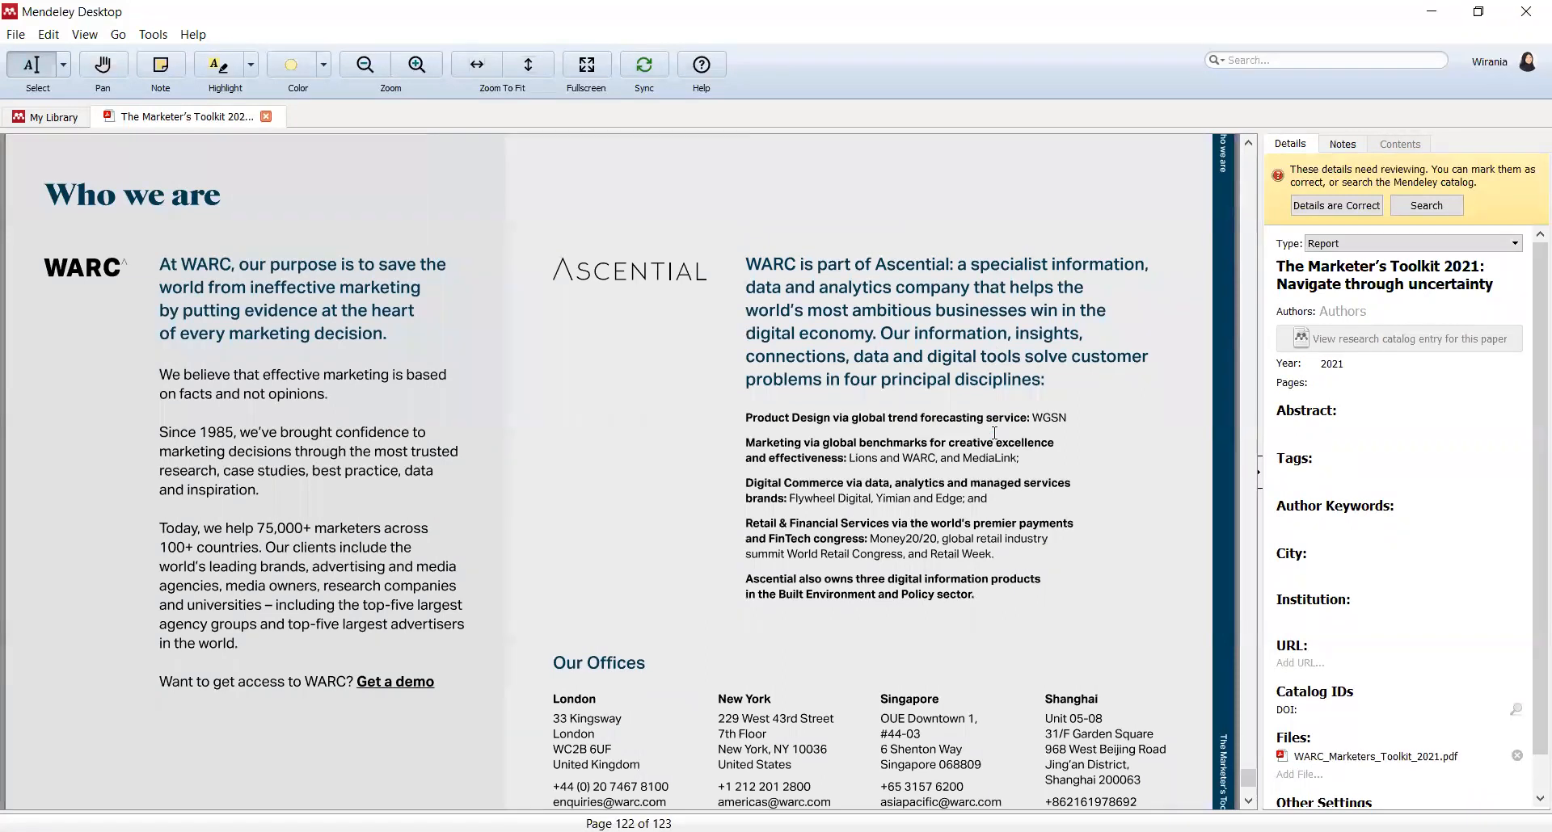
scroll(994, 433, "up", 1)
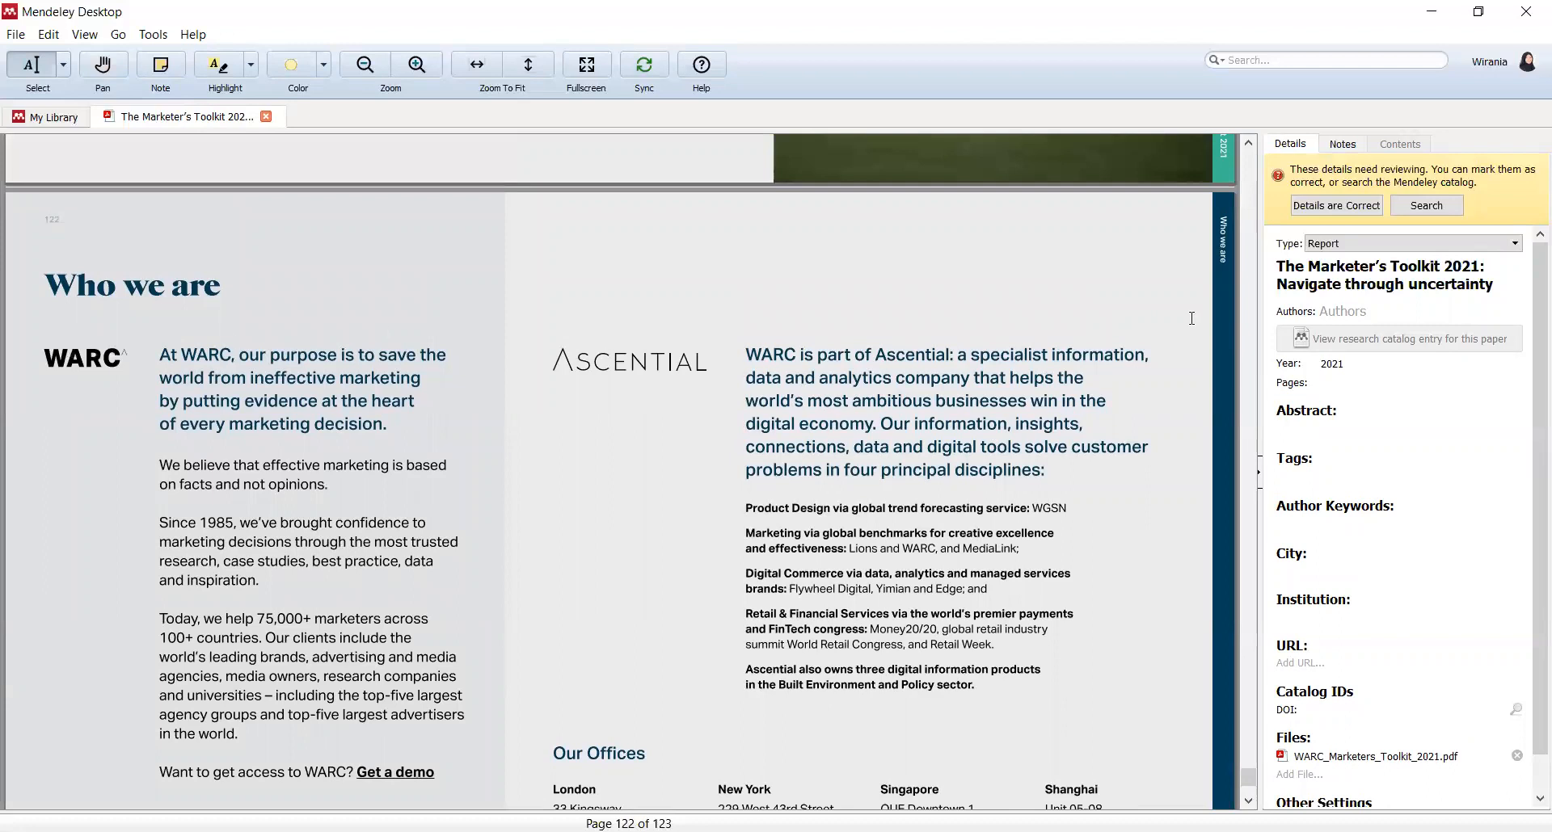
left_click(1392, 307)
type("WARD")
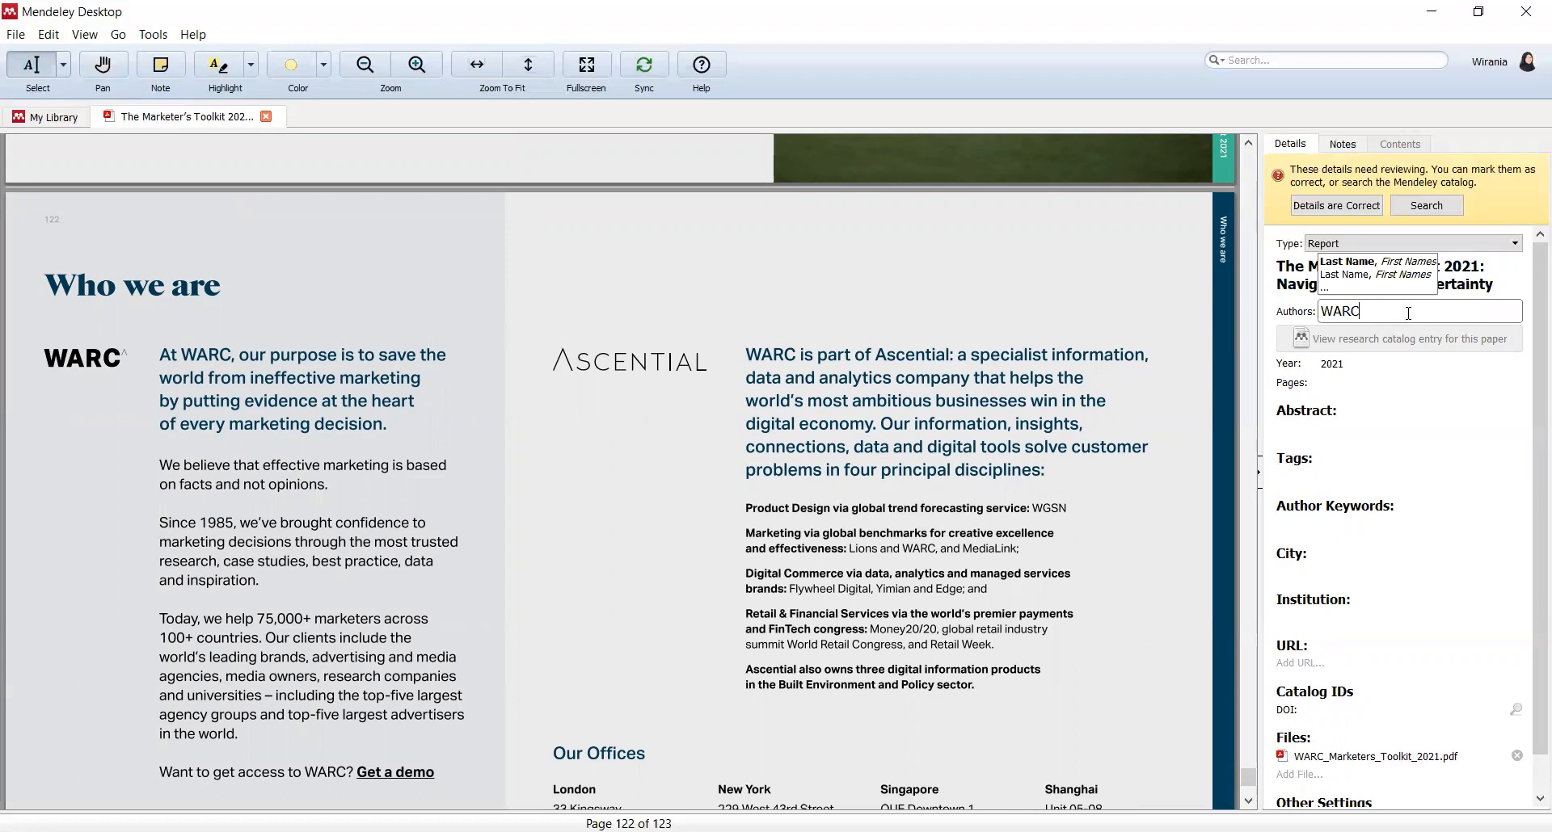
left_click(1395, 382)
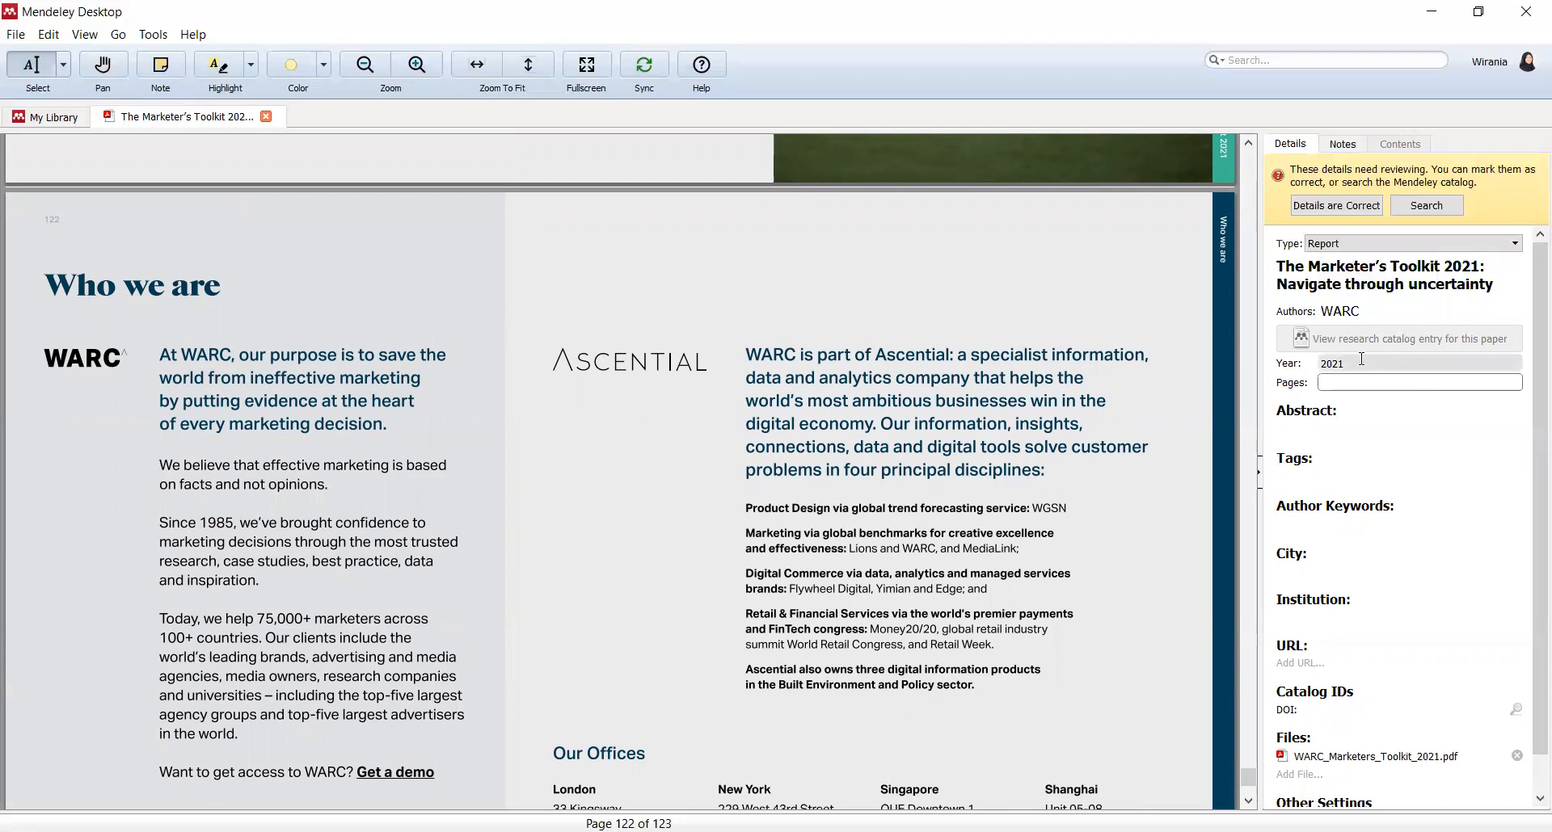
Step: Set the publication year to 2020, following the copyright notice on the "Who we are" page
scroll(1081, 396, "down", 4)
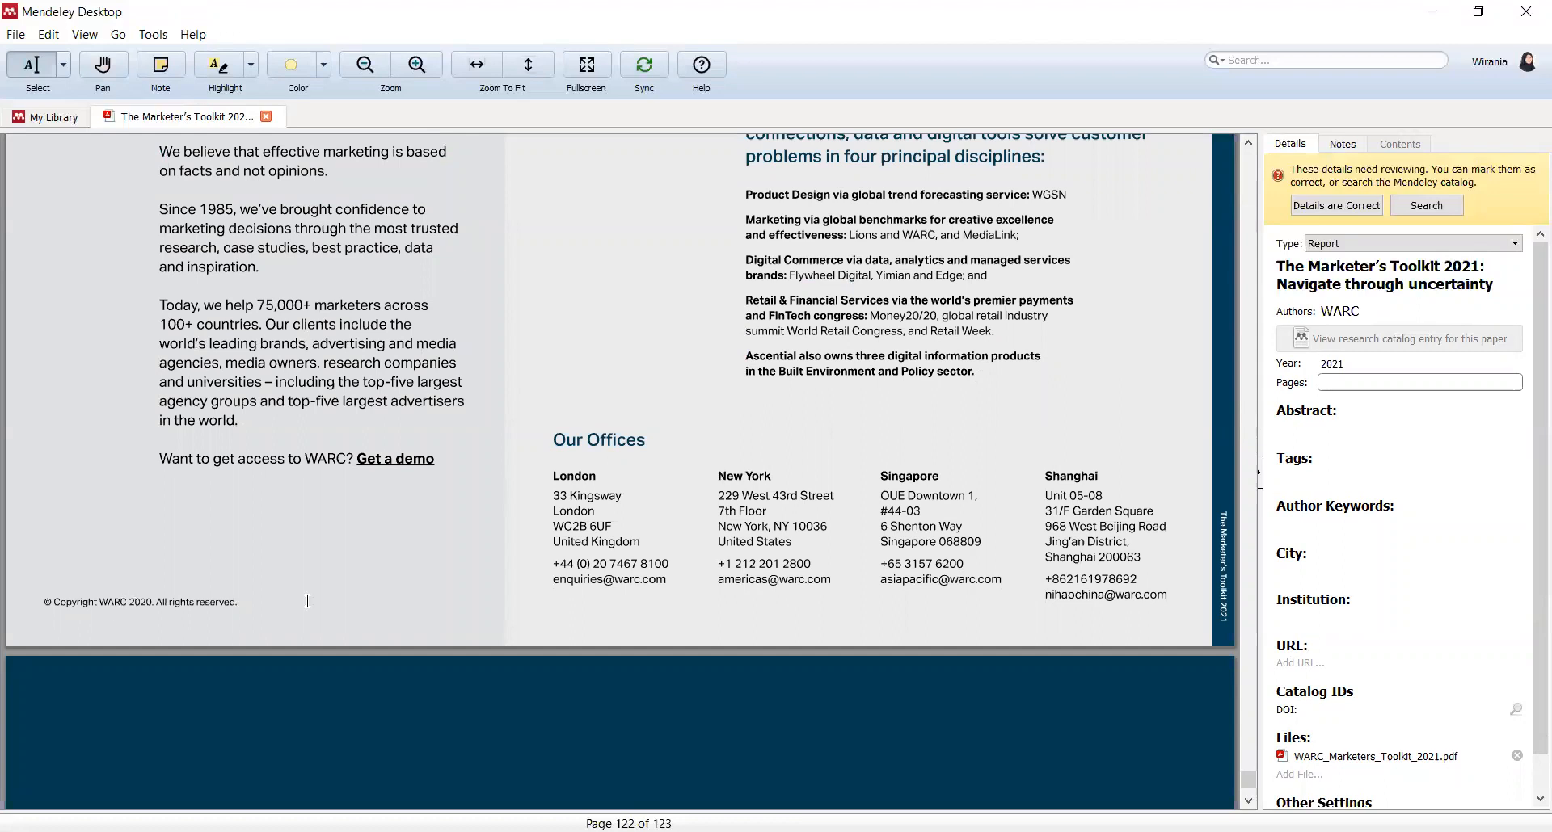
left_click(1365, 357)
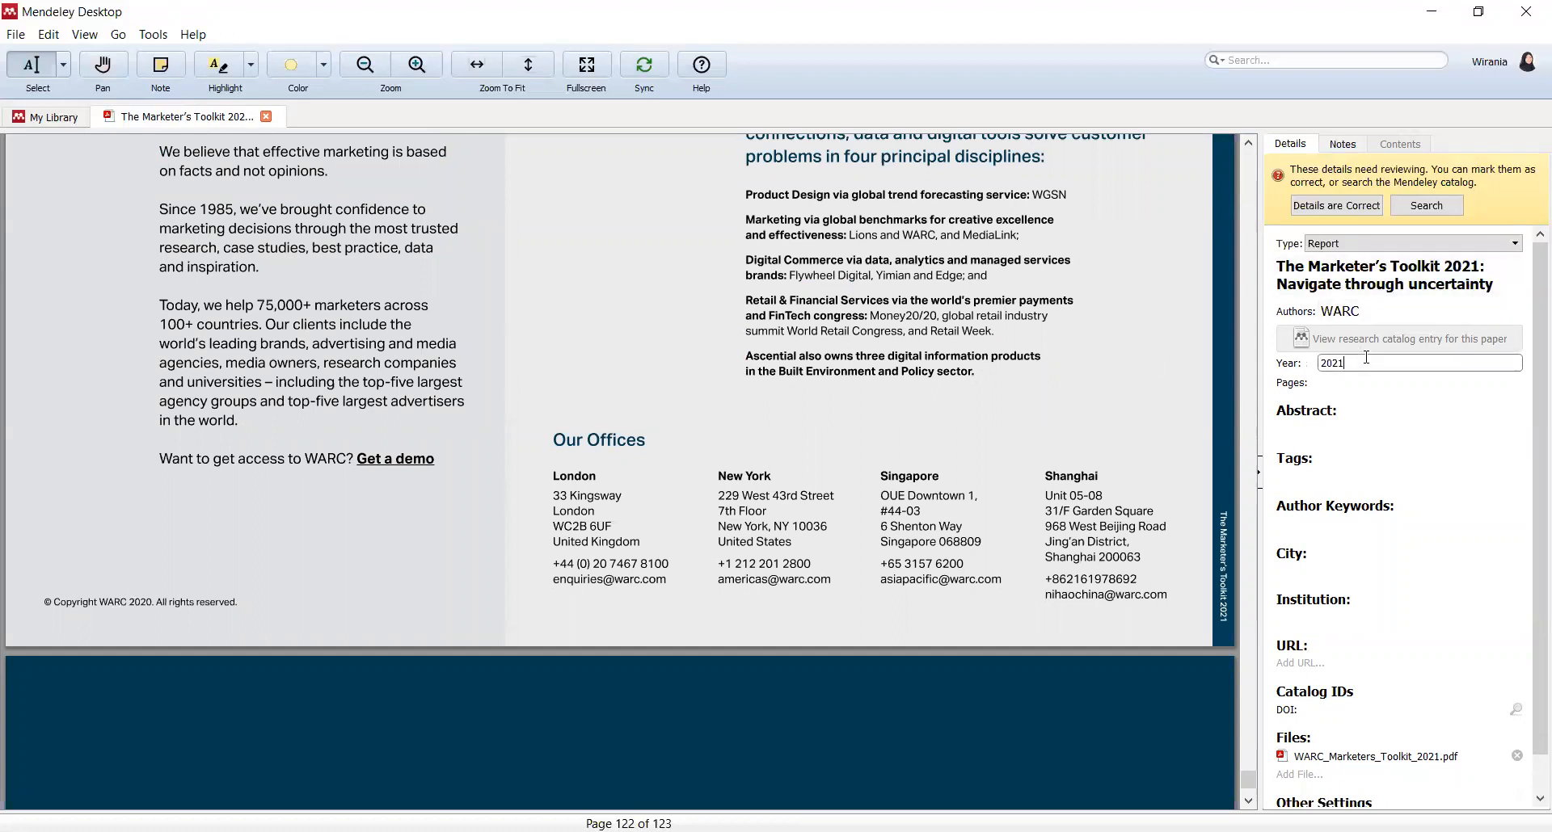
type("0")
Step: Check the office locations on the "Who we are" page and set the report's city to London
scroll(890, 467, "up", 10)
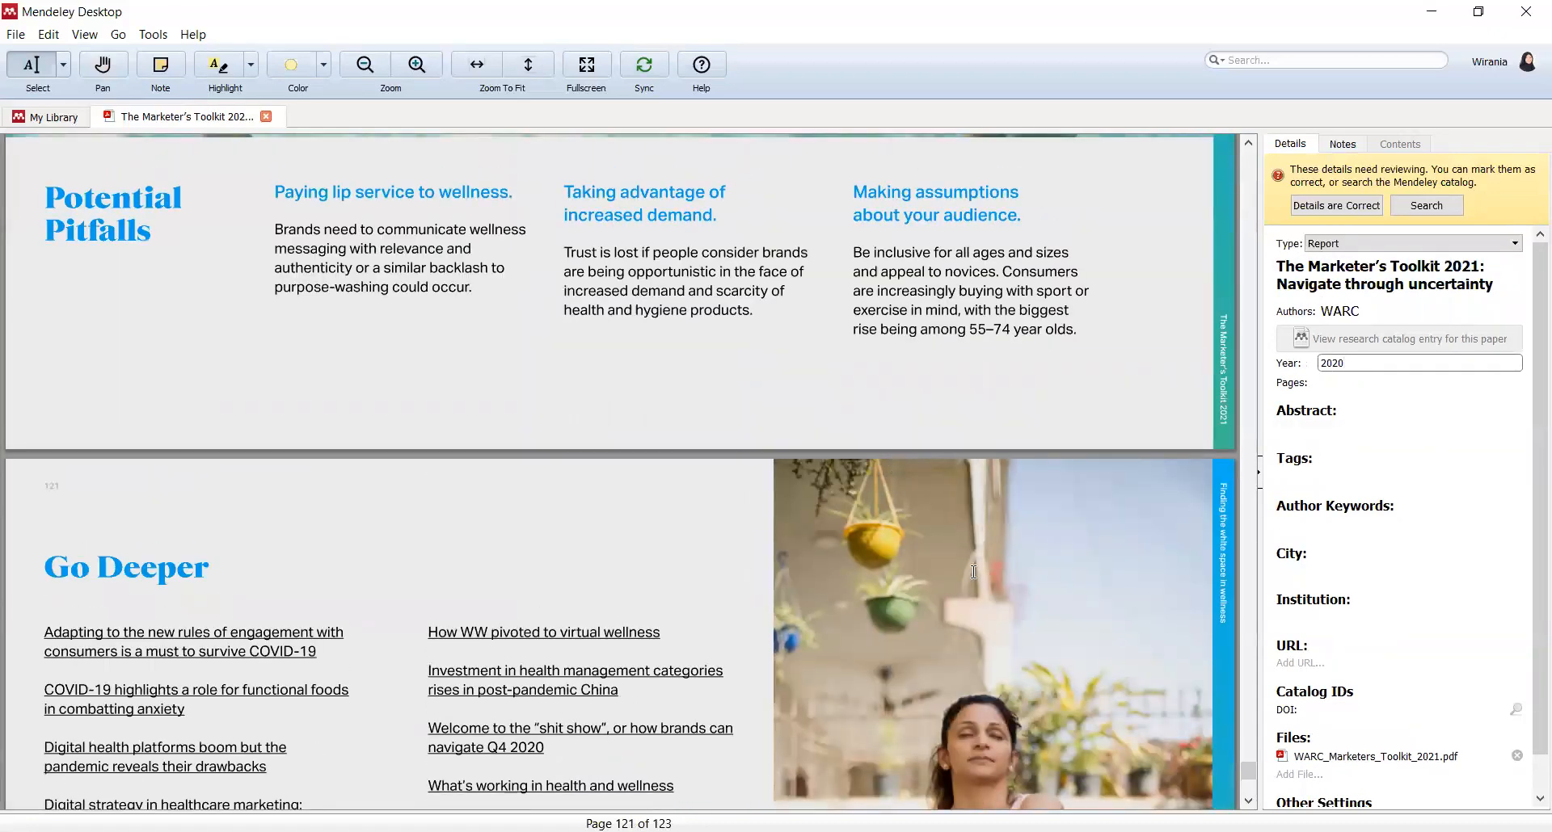
scroll(973, 572, "down", 5)
scroll(972, 572, "down", 5)
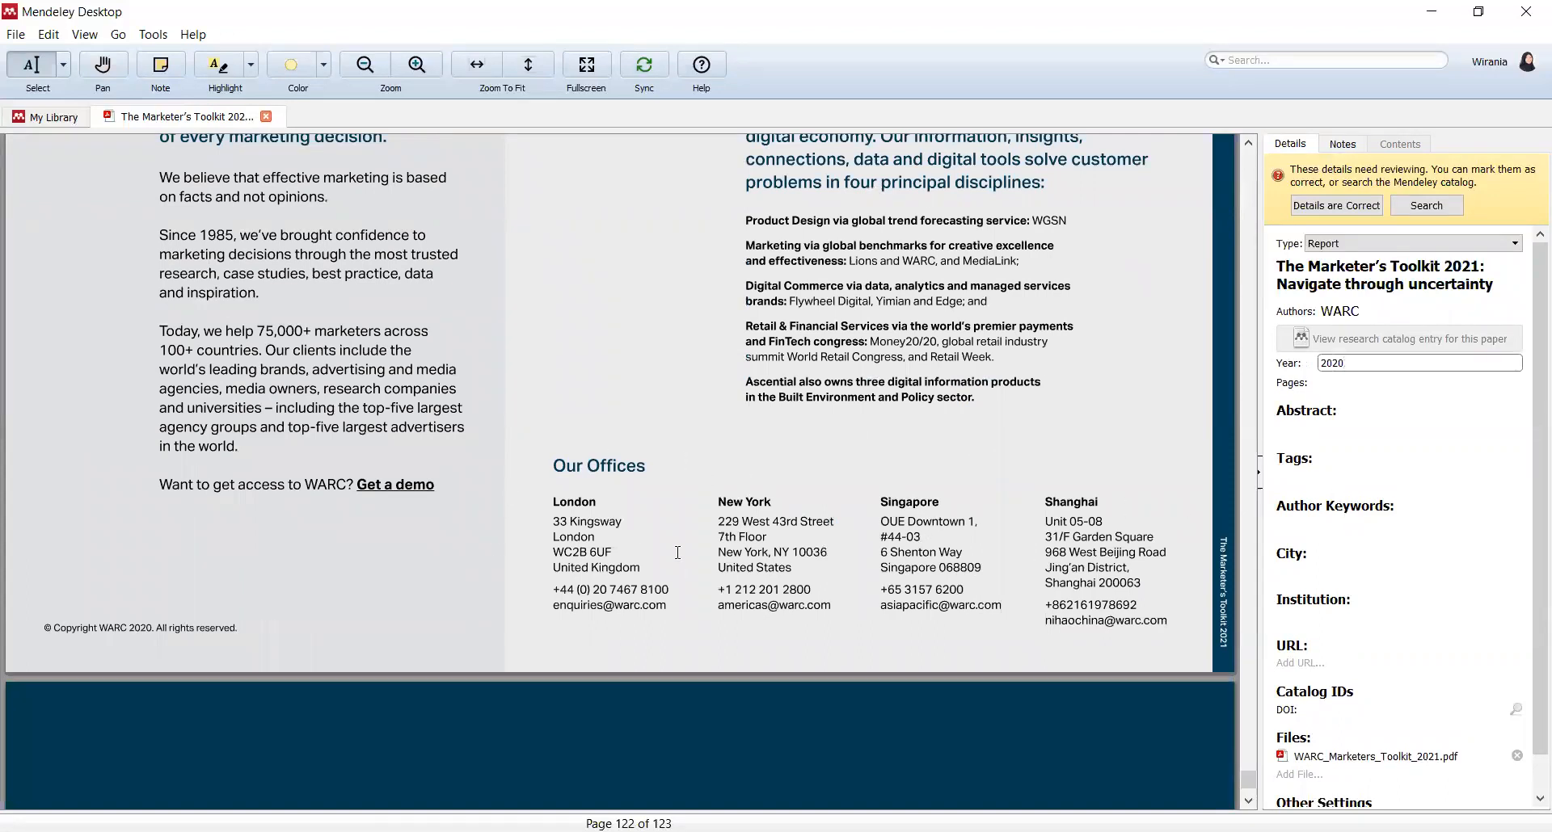
left_click(1313, 572)
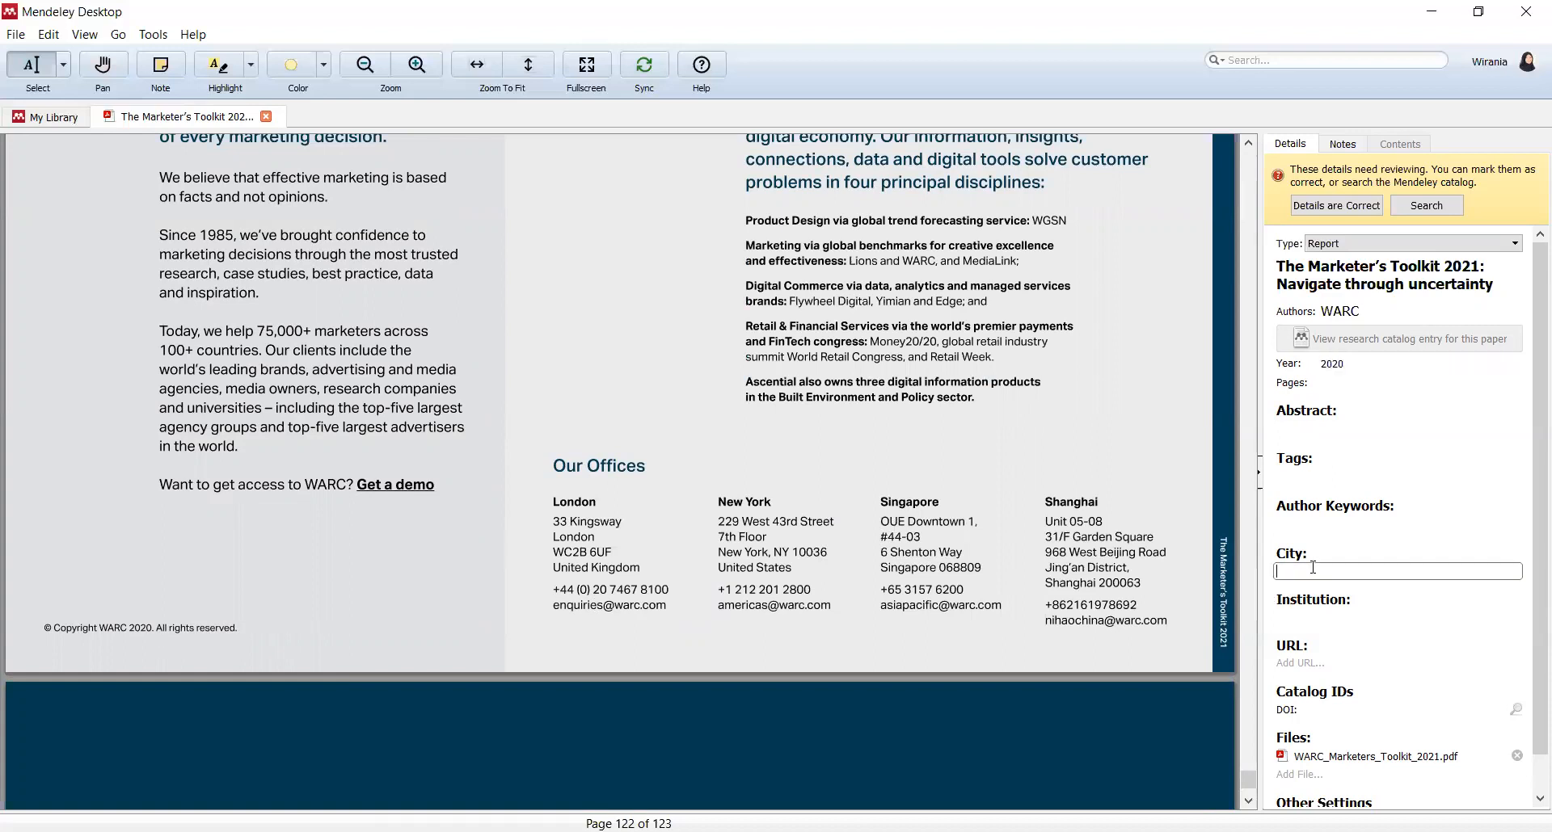
type("London")
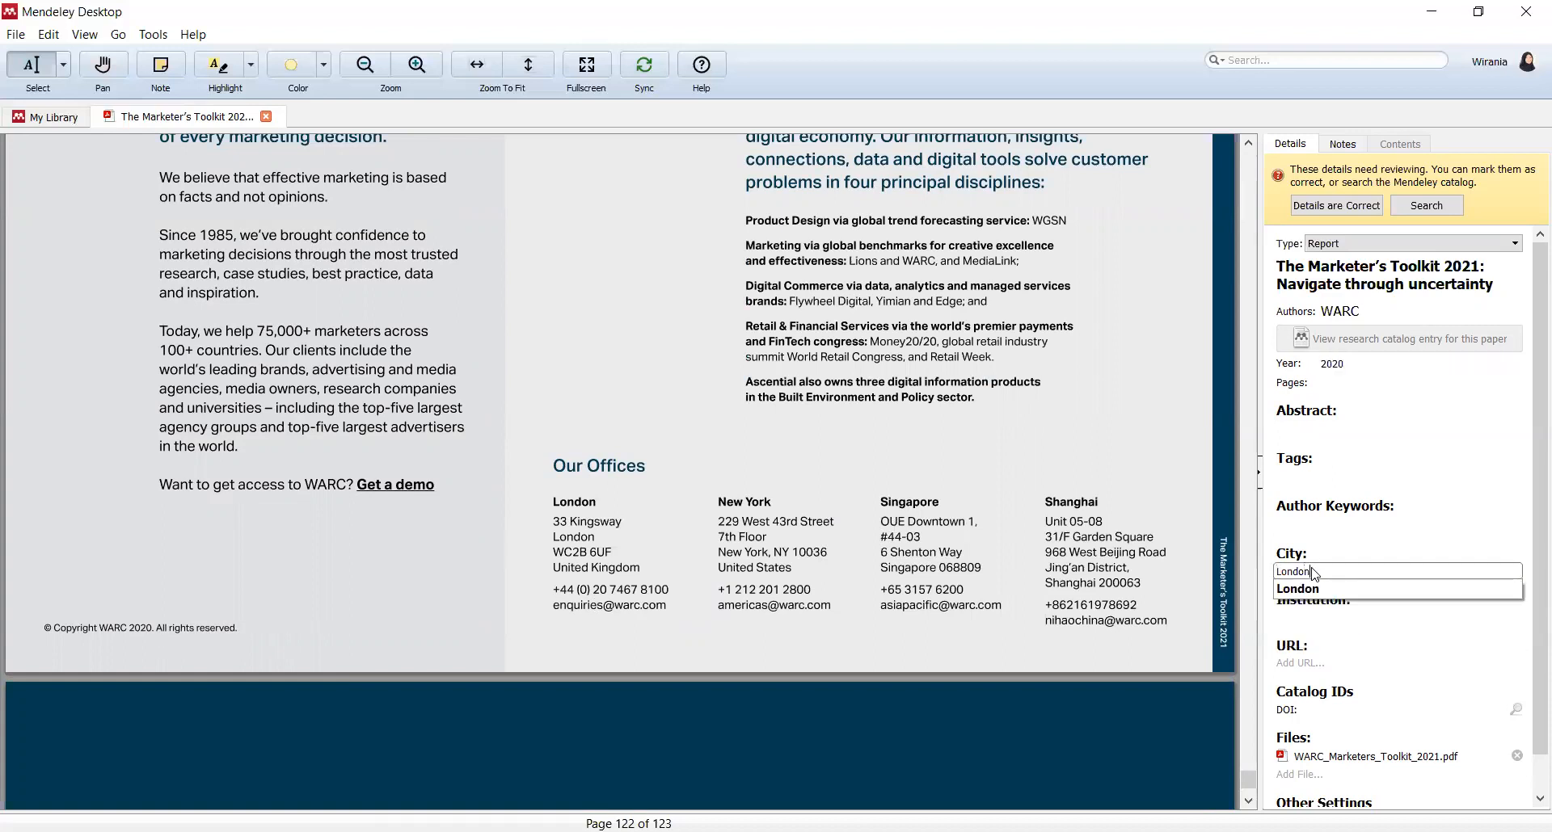
left_click(1314, 589)
Step: Enter WARC as the report's institution after checking the "Who we are" page
left_click(1307, 618)
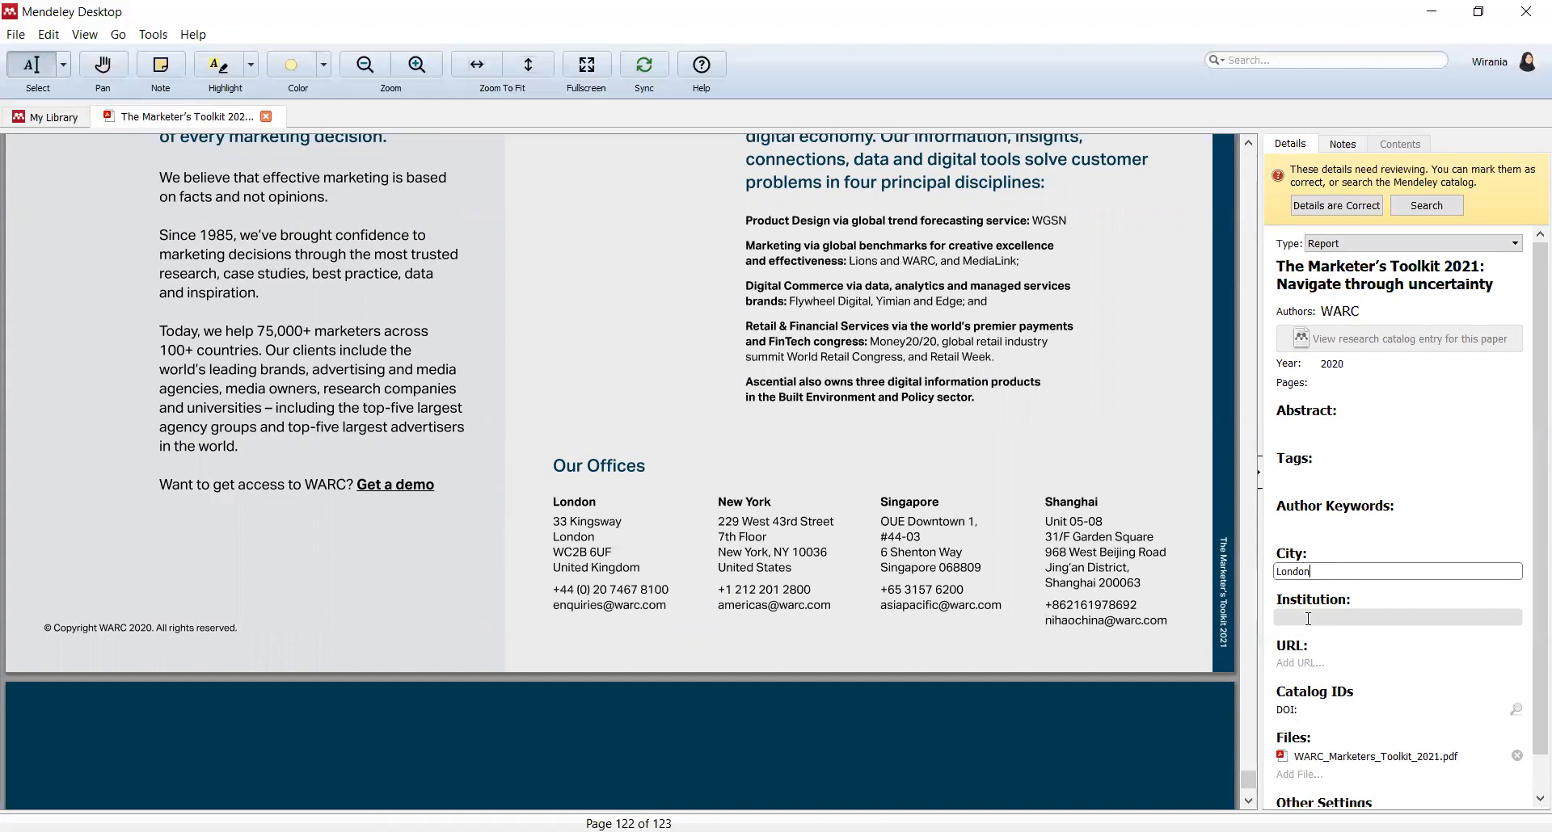
scroll(669, 397, "up", 3)
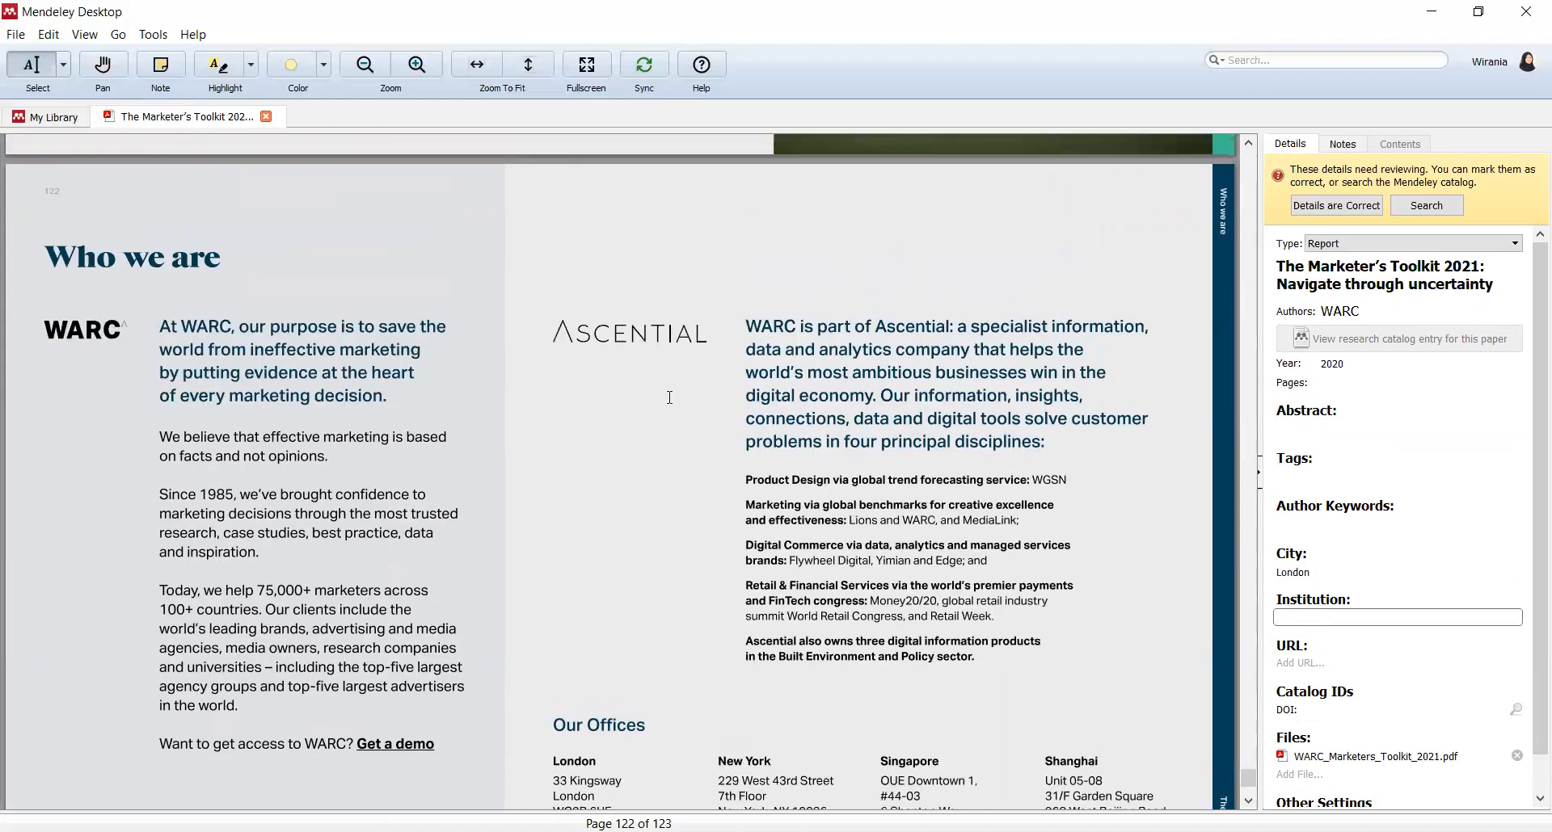
scroll(901, 454, "down", 3)
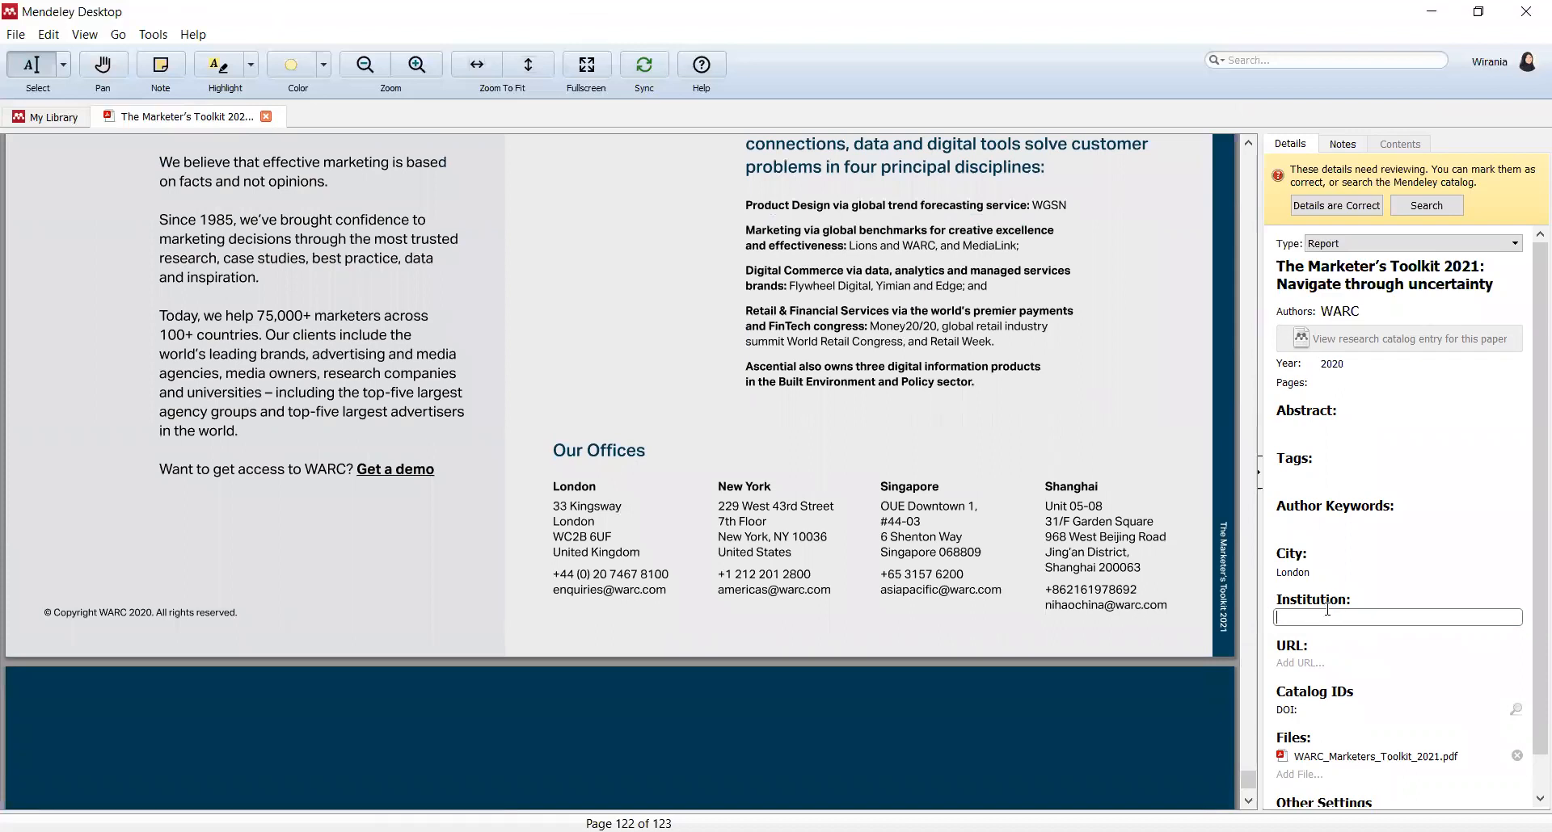
type("WARC")
scroll(1051, 555, "down", 2)
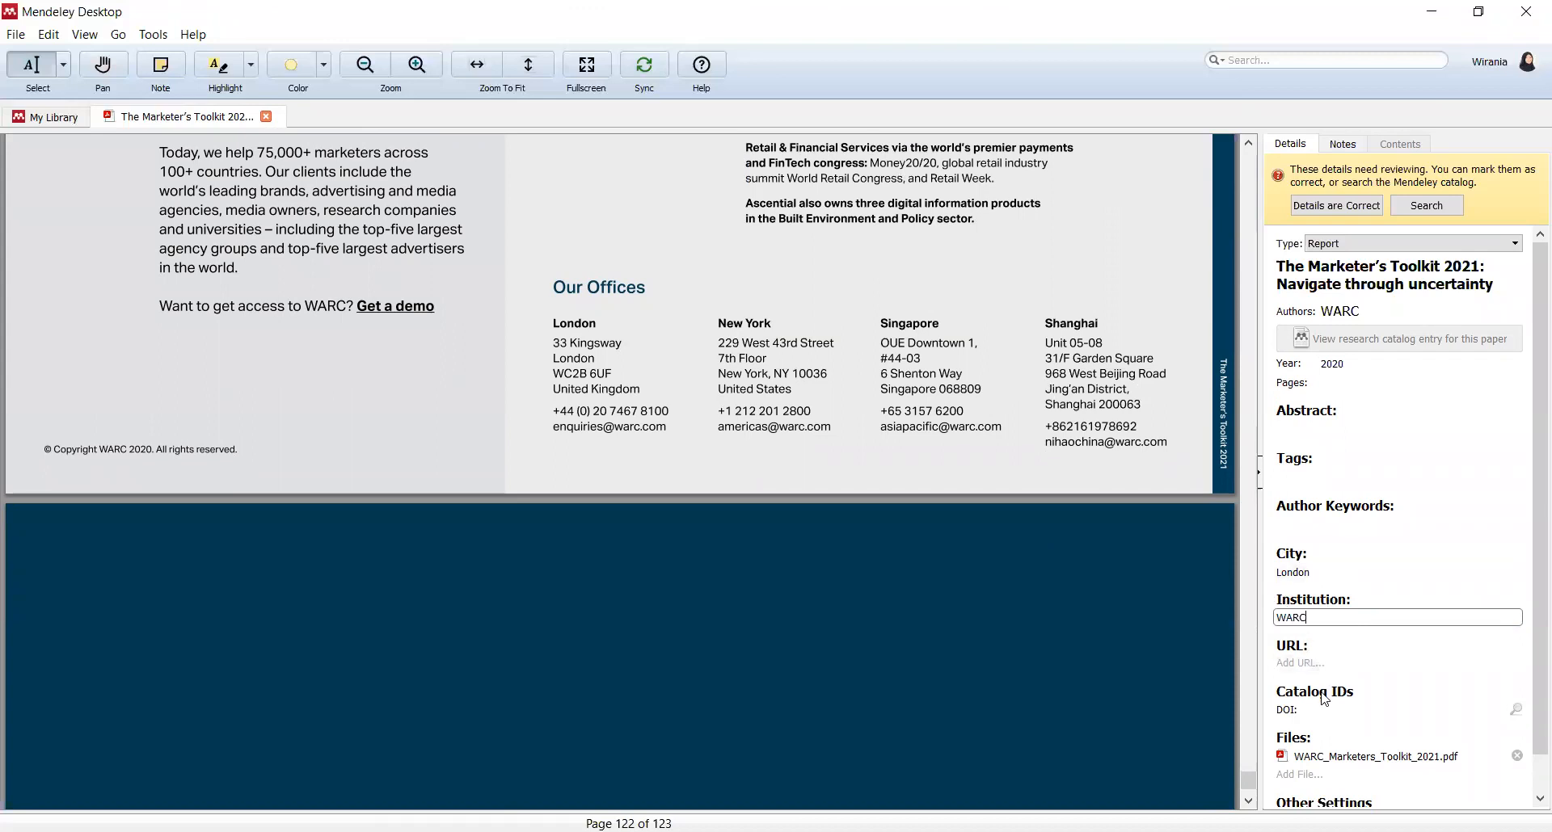
Step: Review the completed fields of the Marketer's Toolkit entry and mark its details as correct
scroll(1322, 695, "down", 3)
scroll(1324, 700, "up", 3)
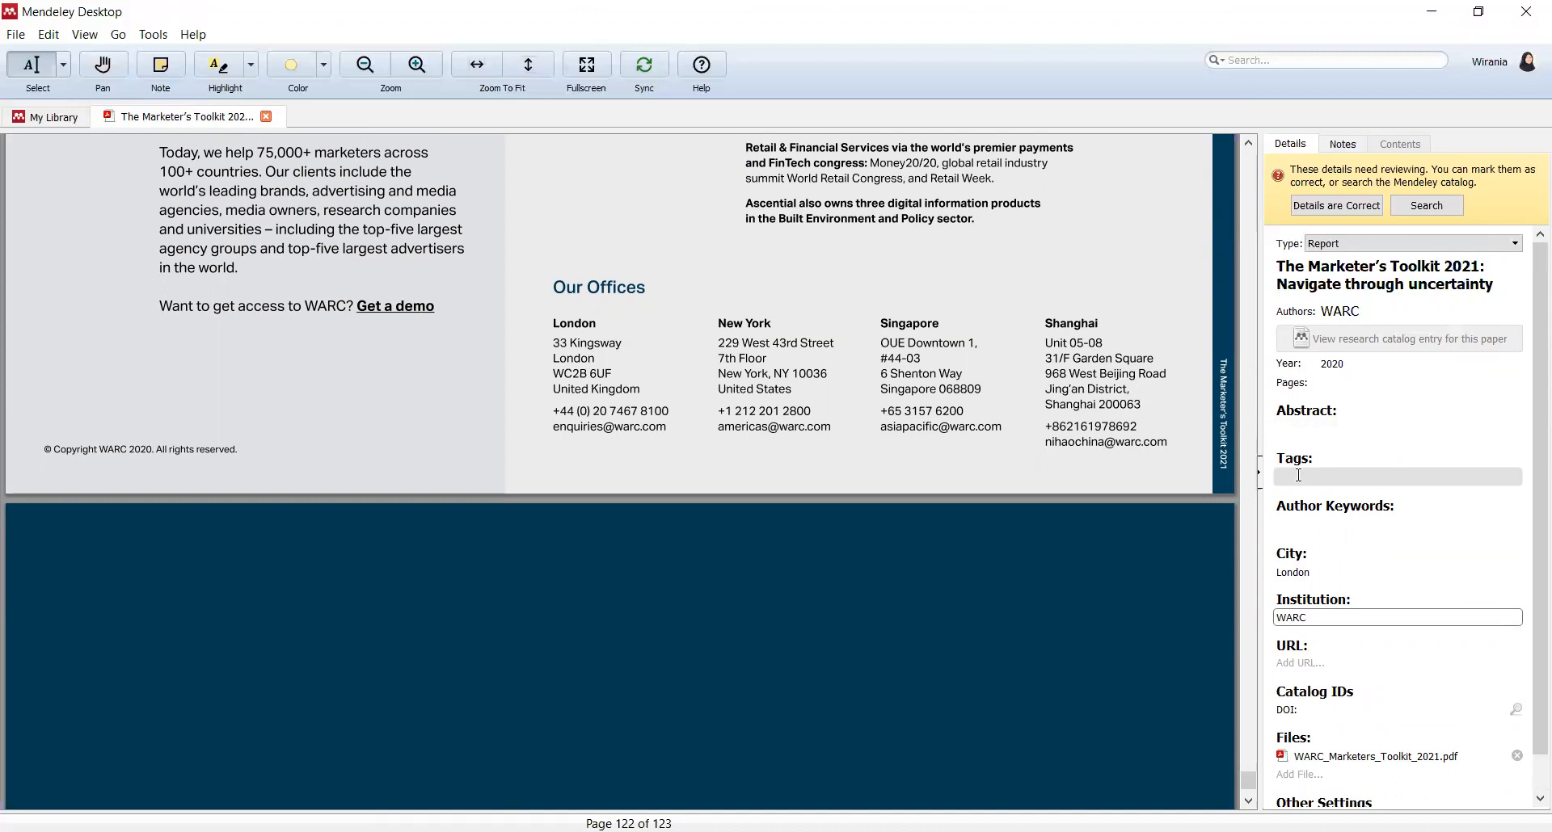
left_click(1337, 207)
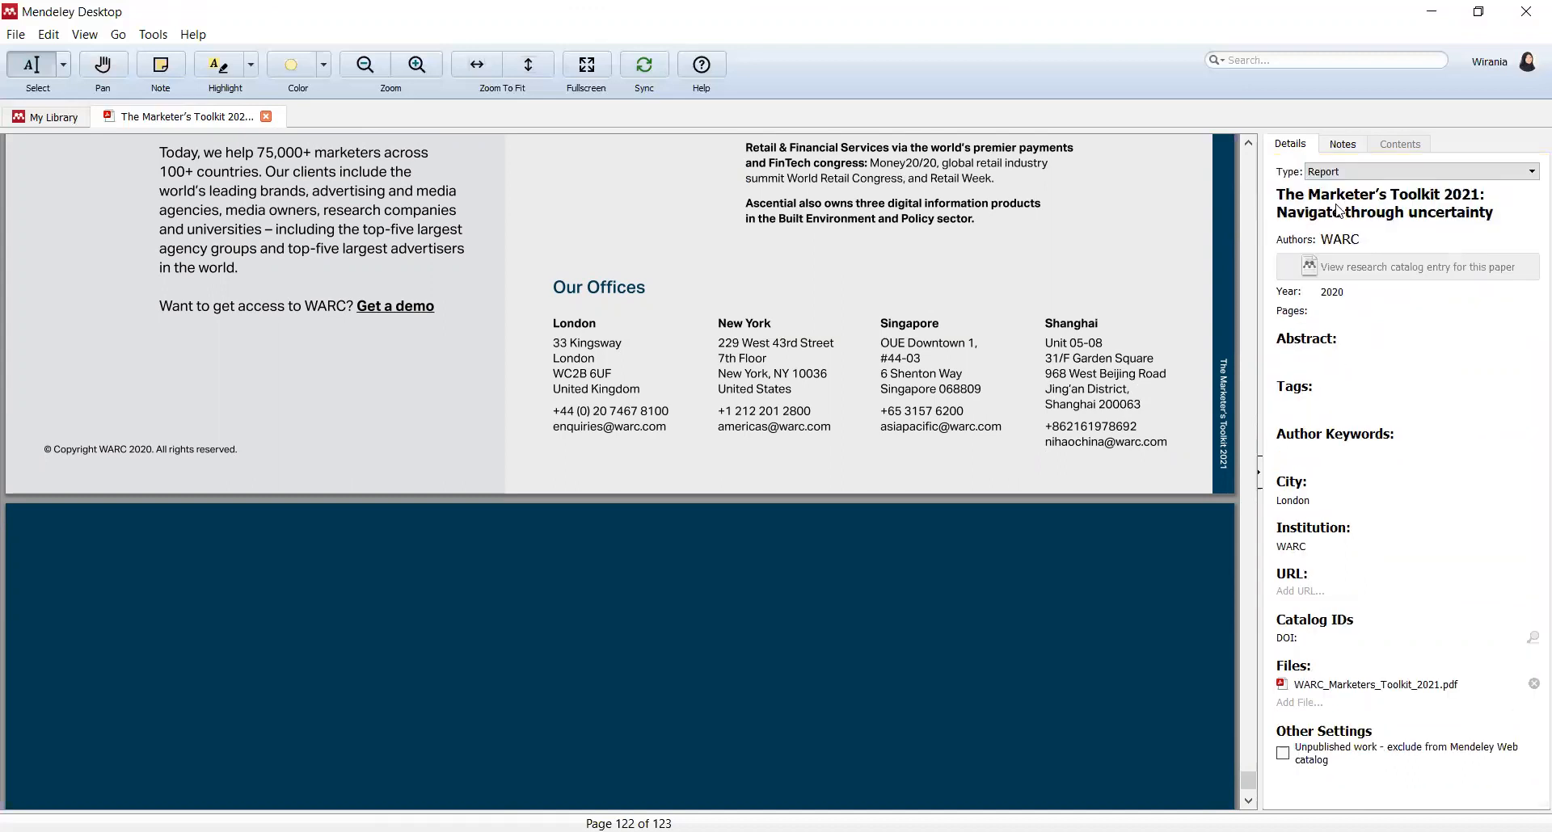
Step: Return to the library and open the PDF of 2021 Global Marketing Trends, viewing the title and subtitle on its cover
left_click(45, 118)
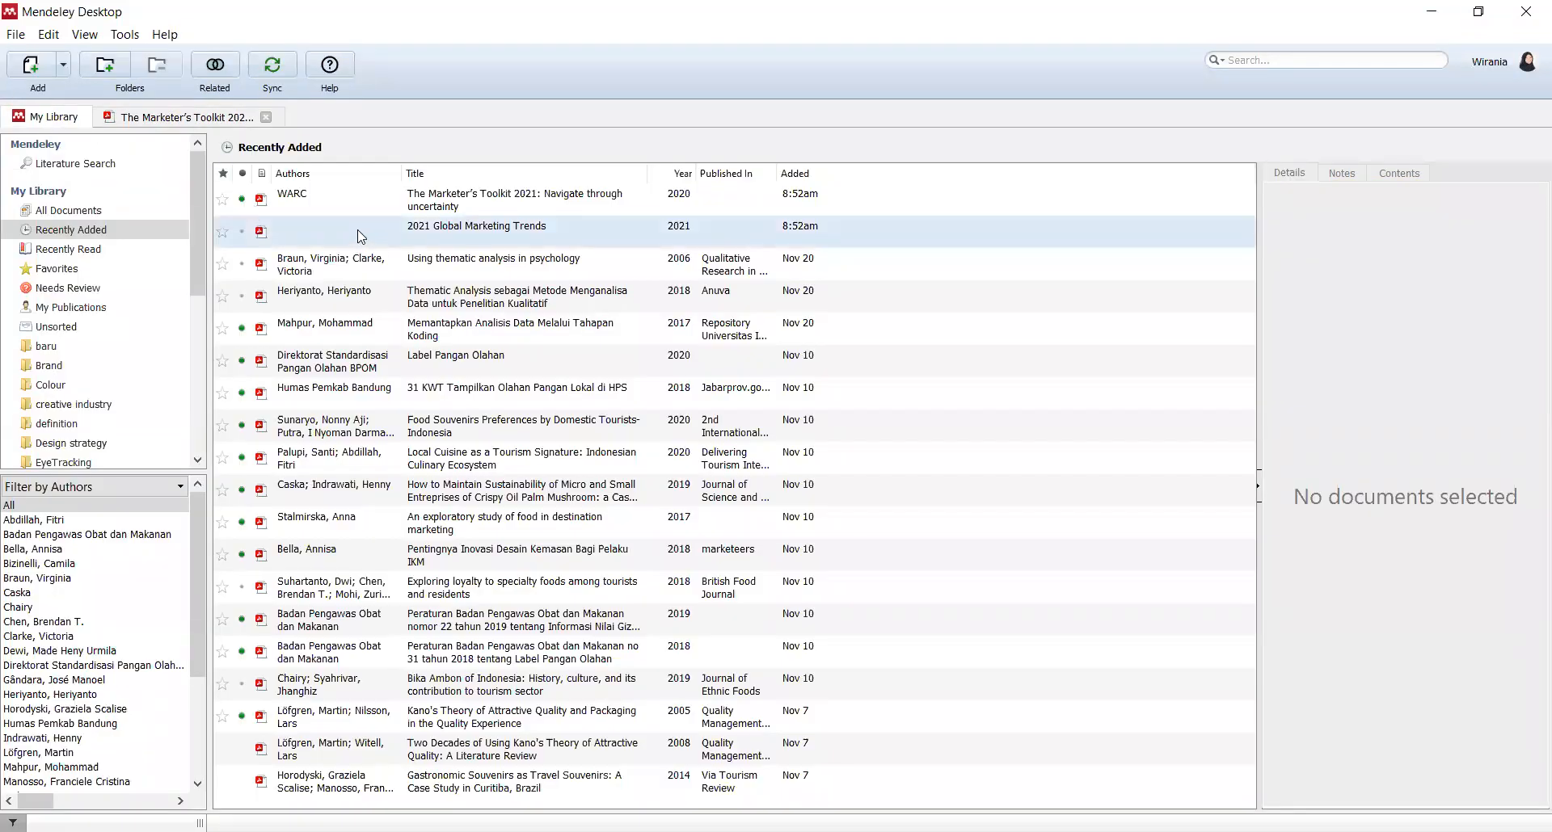
left_click(261, 233)
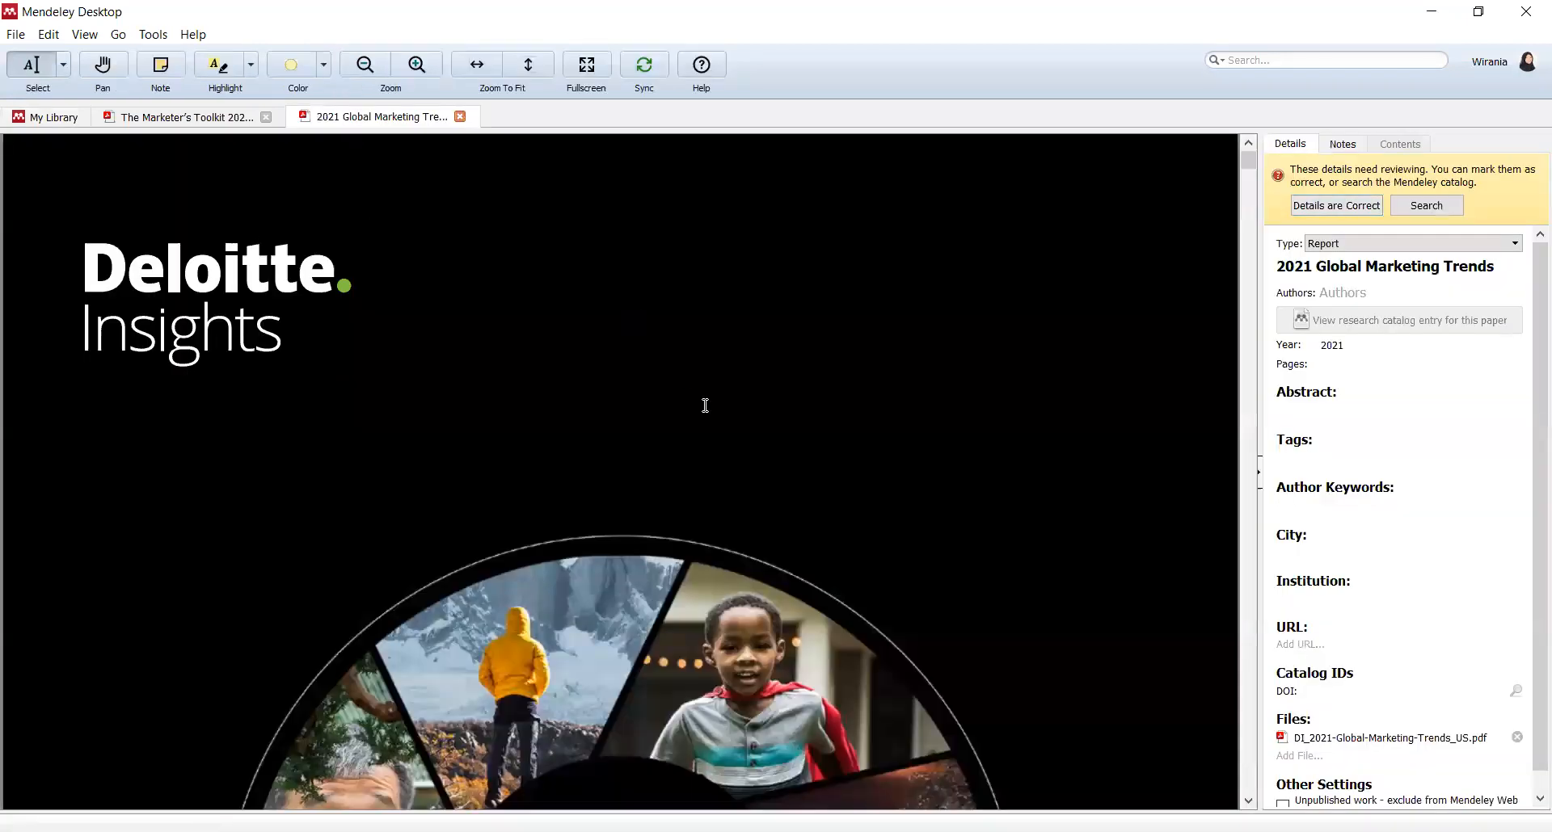
scroll(705, 406, "down", 2)
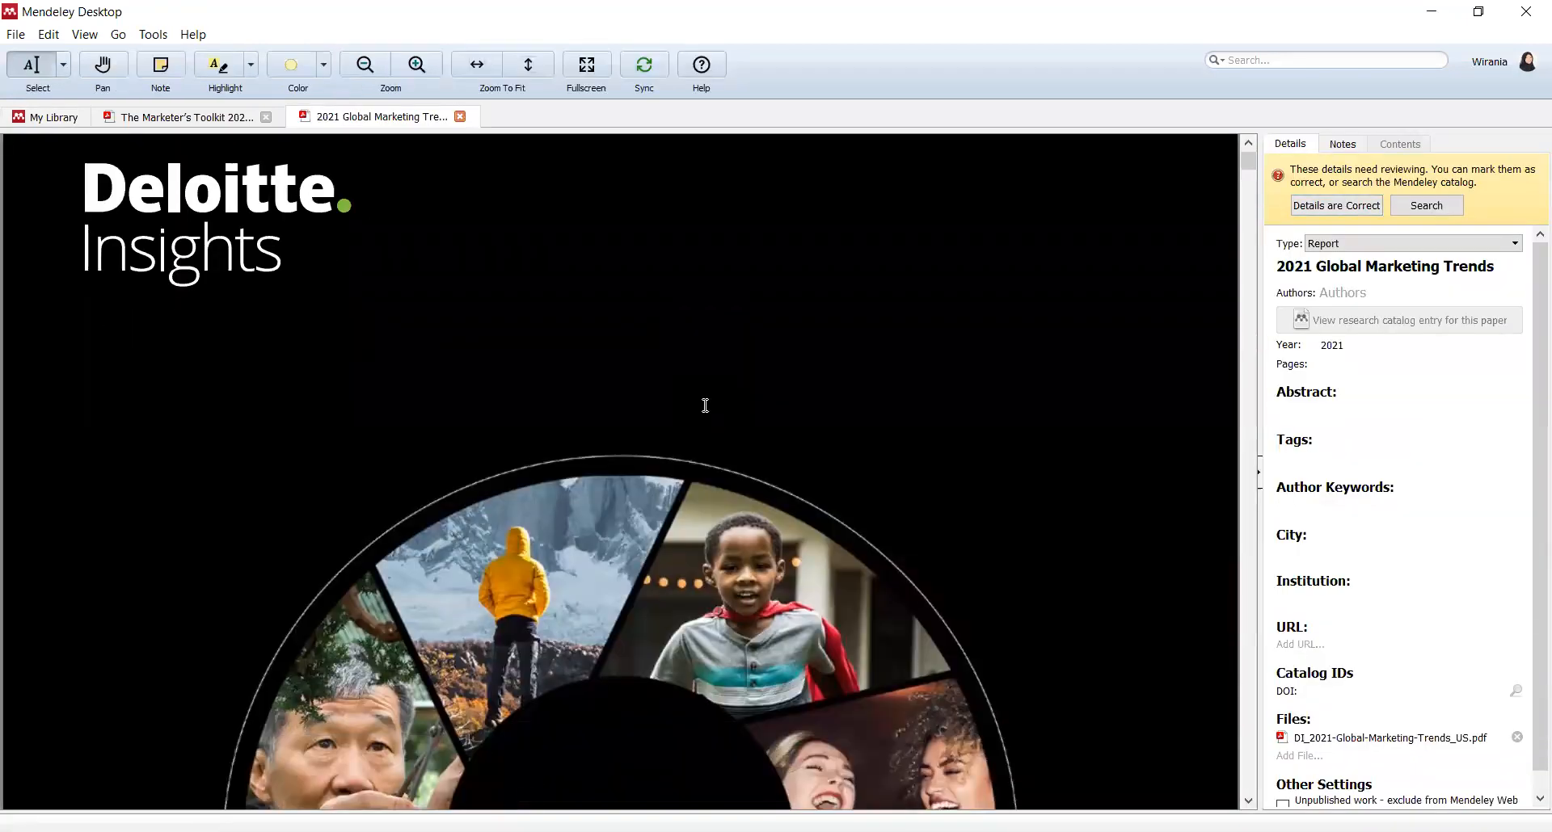
scroll(704, 406, "down", 20)
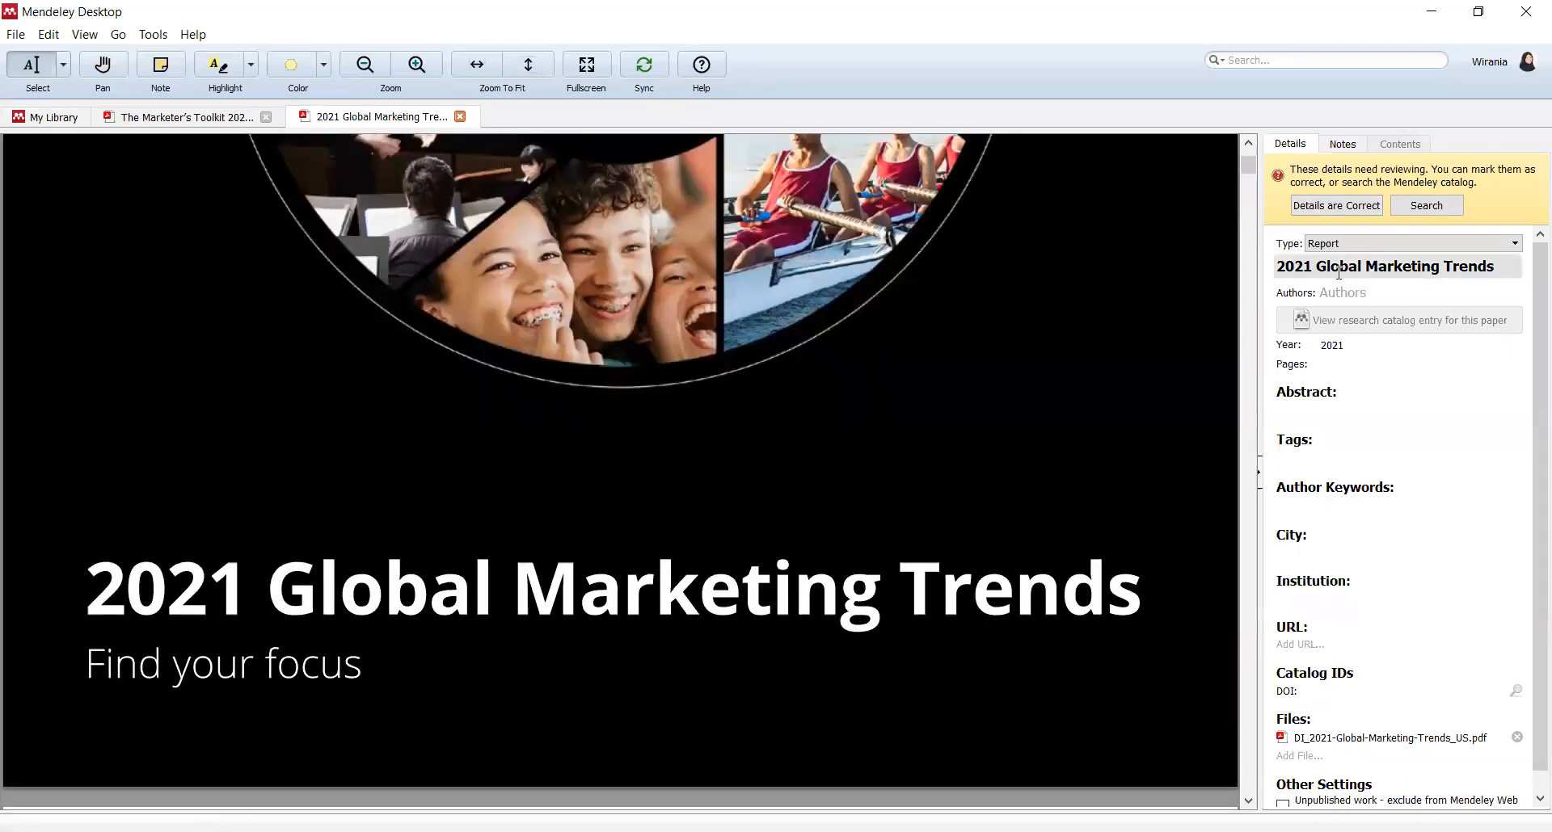
Step: Append a colon and the cover subtitle "Find your focus" to the 2021 Global Marketing Trends title
left_click_drag(86, 664, 357, 677)
key("ctrl+c")
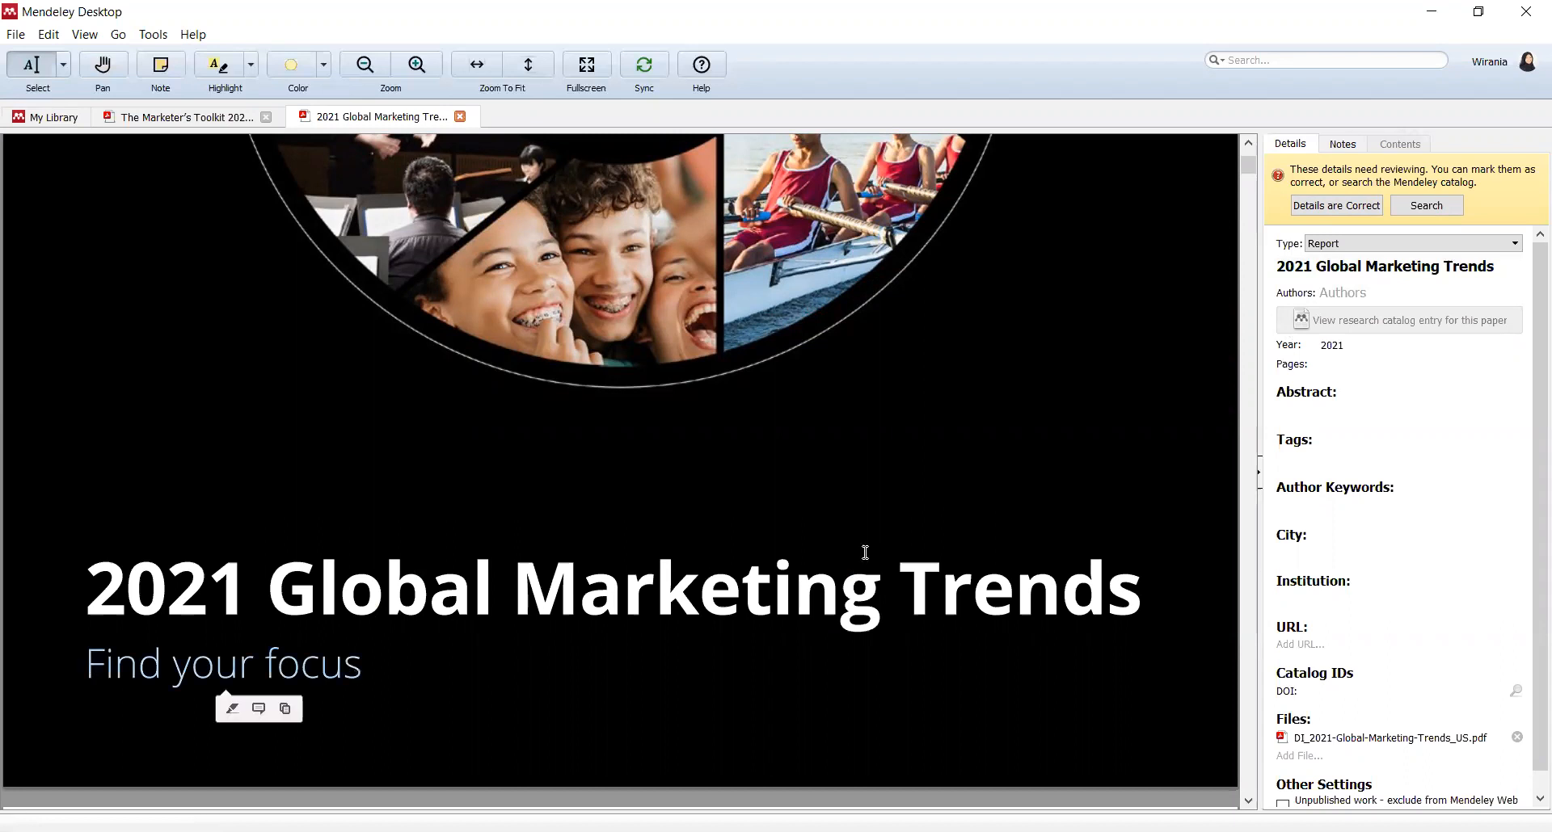
left_click(1501, 263)
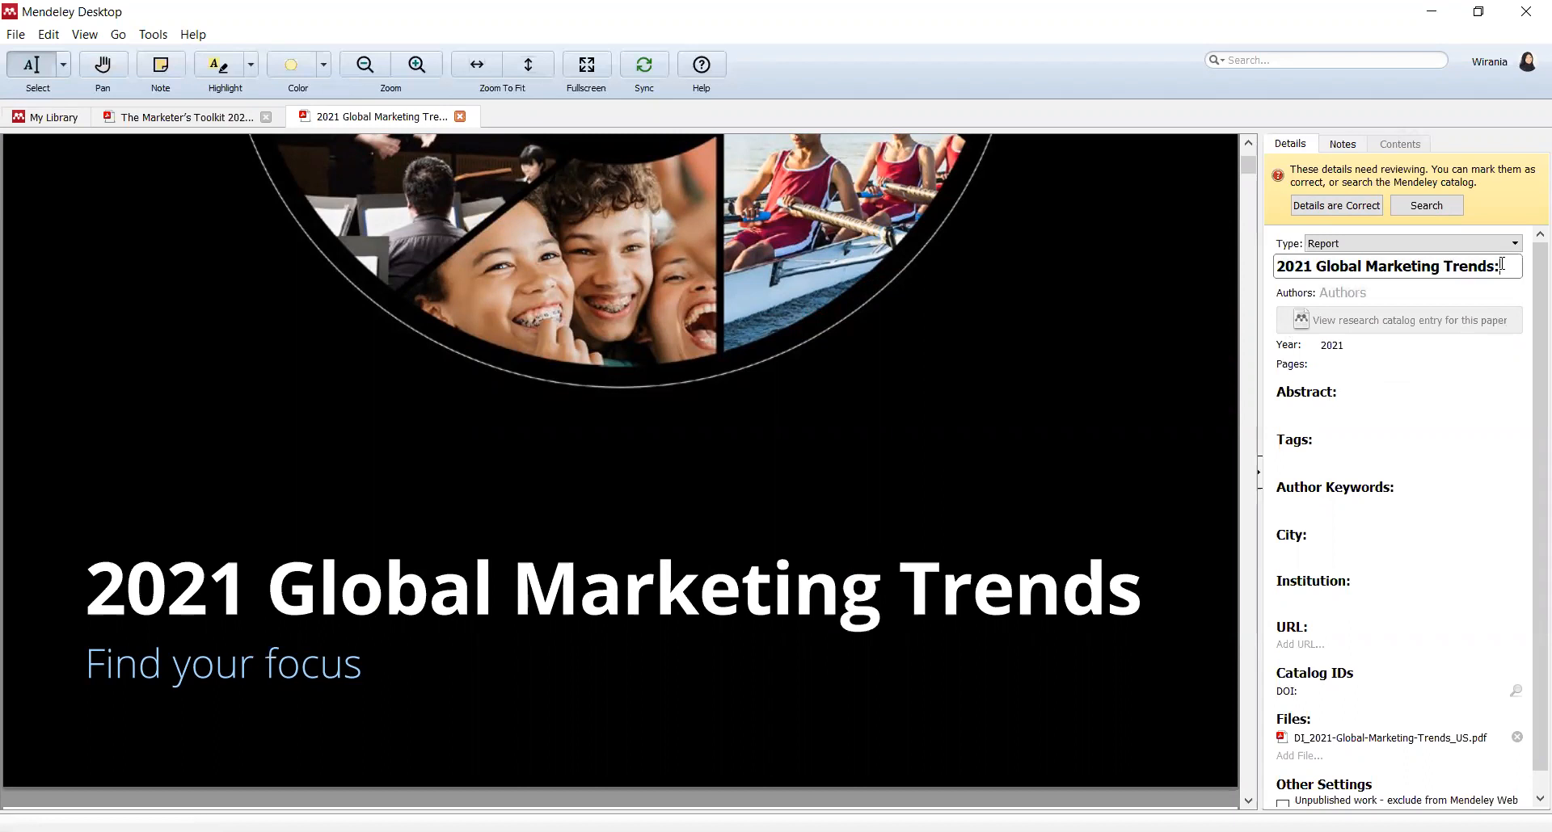
type(":")
key("ctrl+v")
Step: Enter Deloitte Insights, as shown on the report's cover, as an institutional author
scroll(1049, 309, "up", 10)
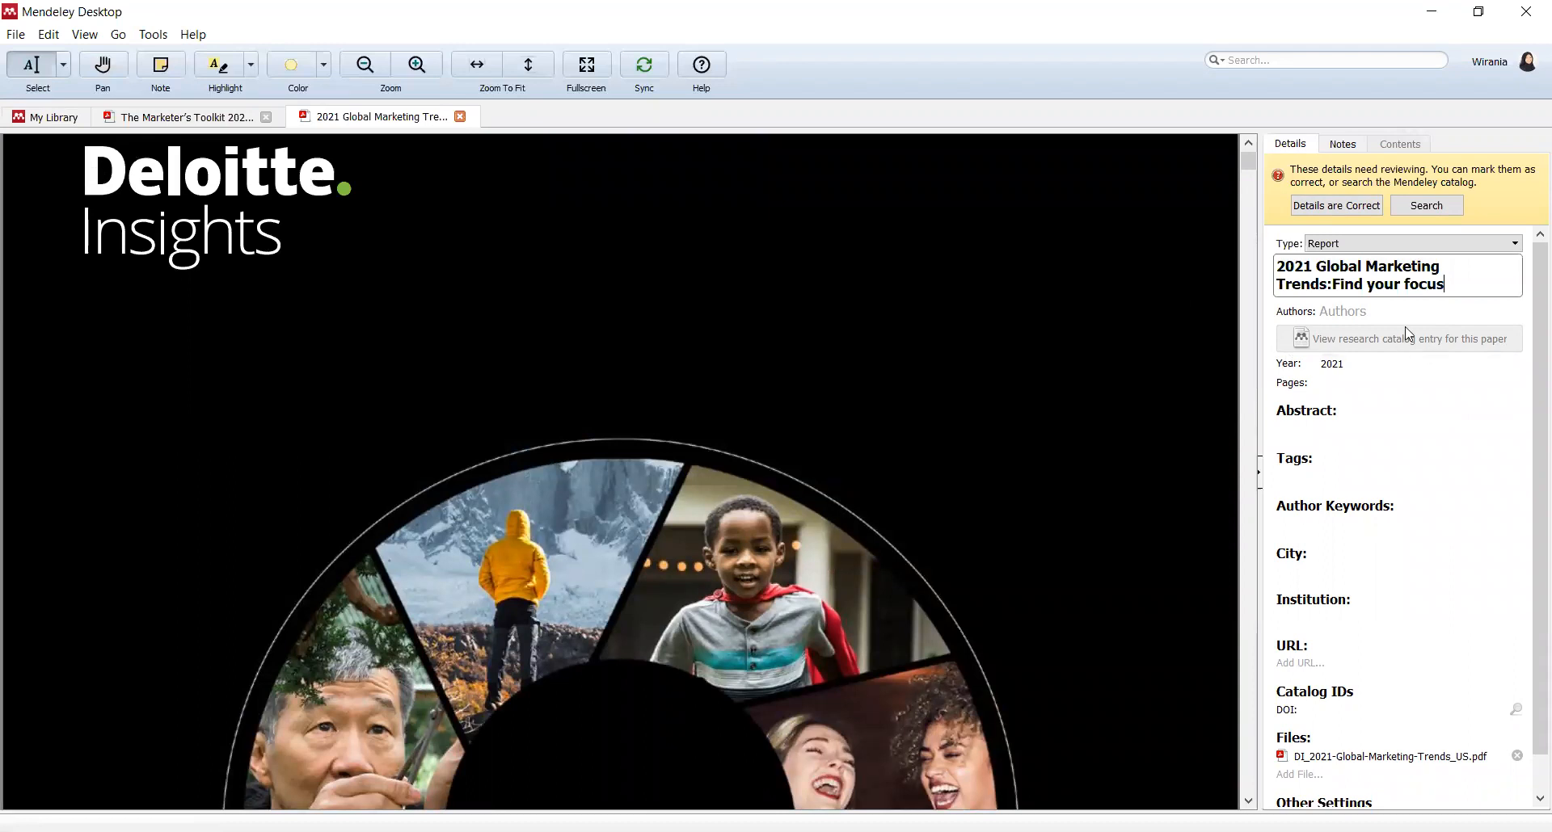
left_click(1393, 307)
type("Deloi")
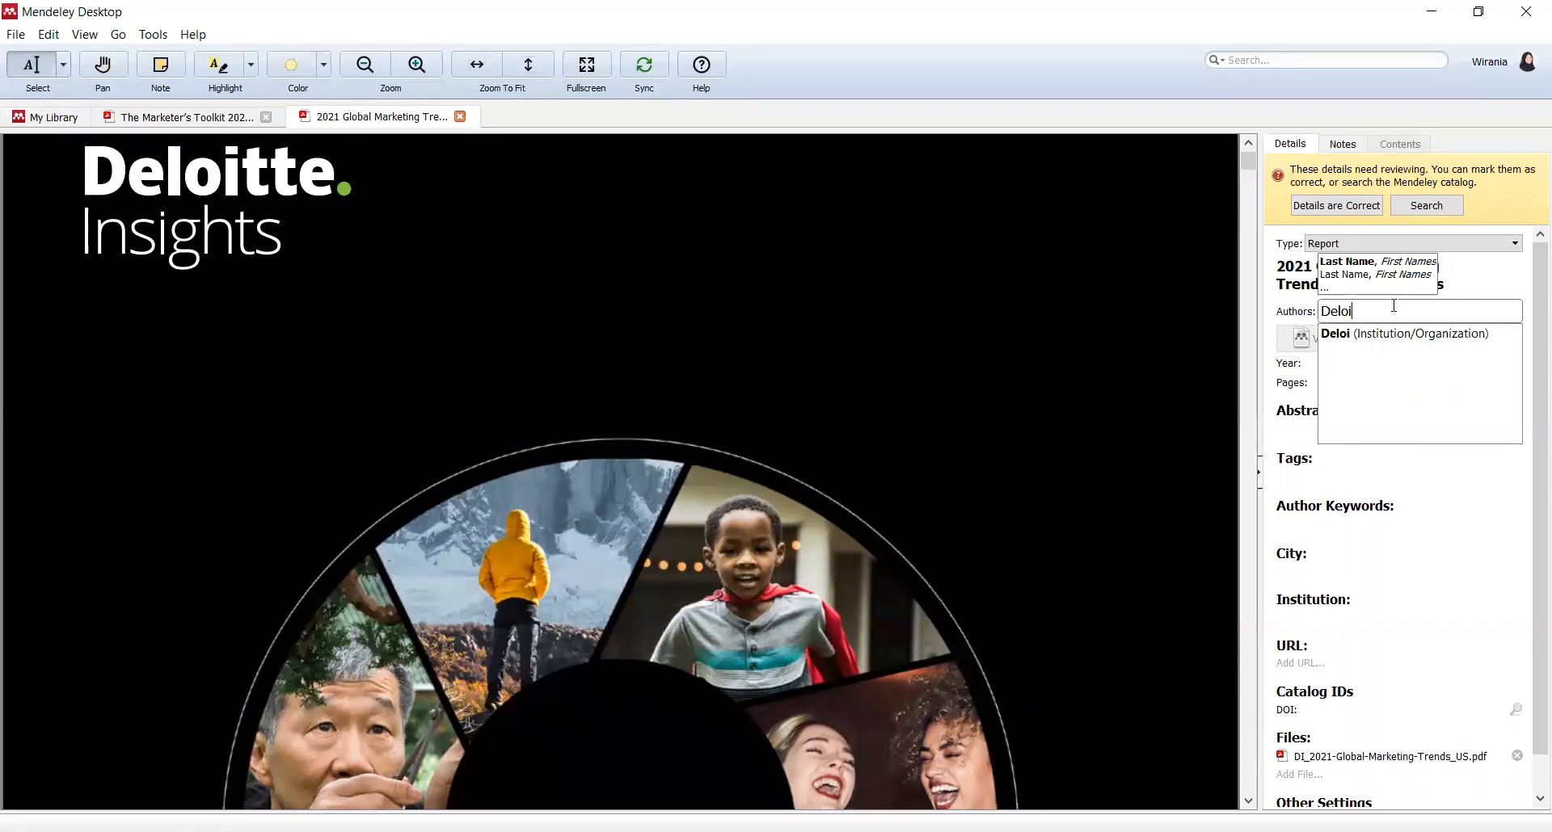
type("tte Insights")
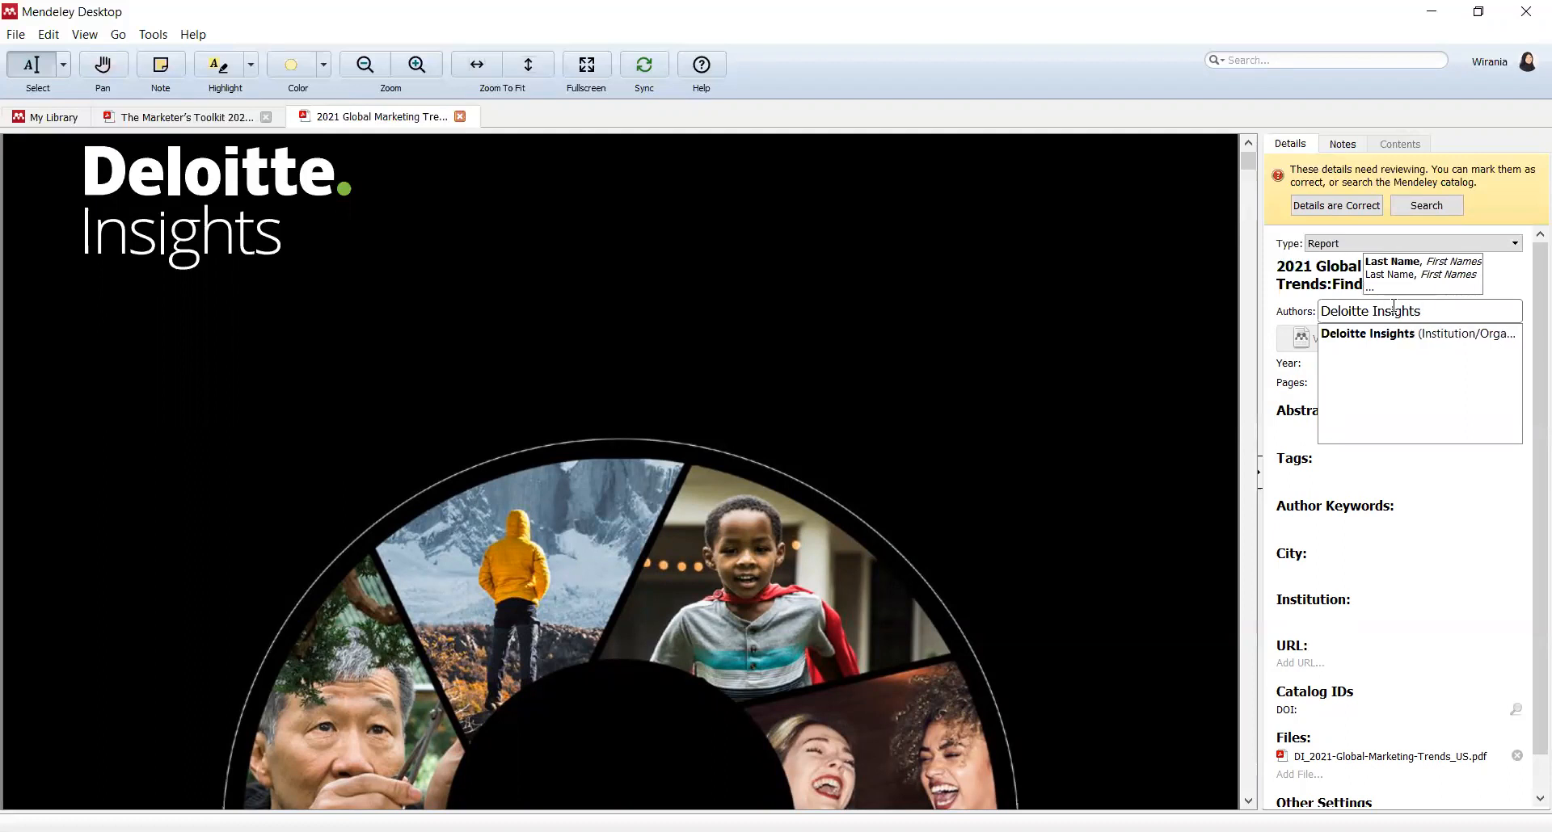
left_click(1428, 333)
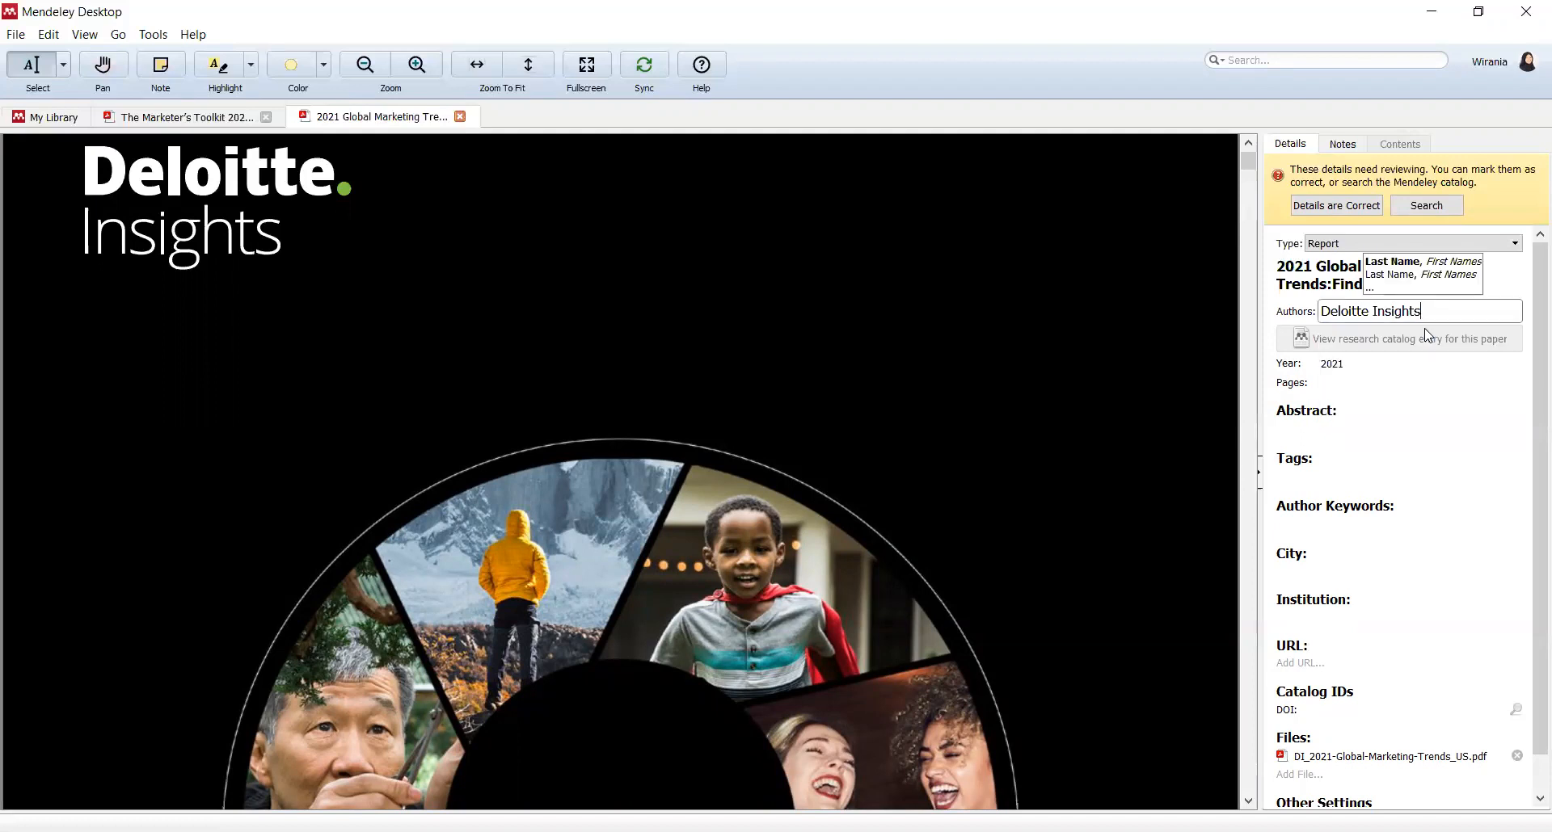
Step: Change the report's publication year to 2020
scroll(1056, 460, "down", 5)
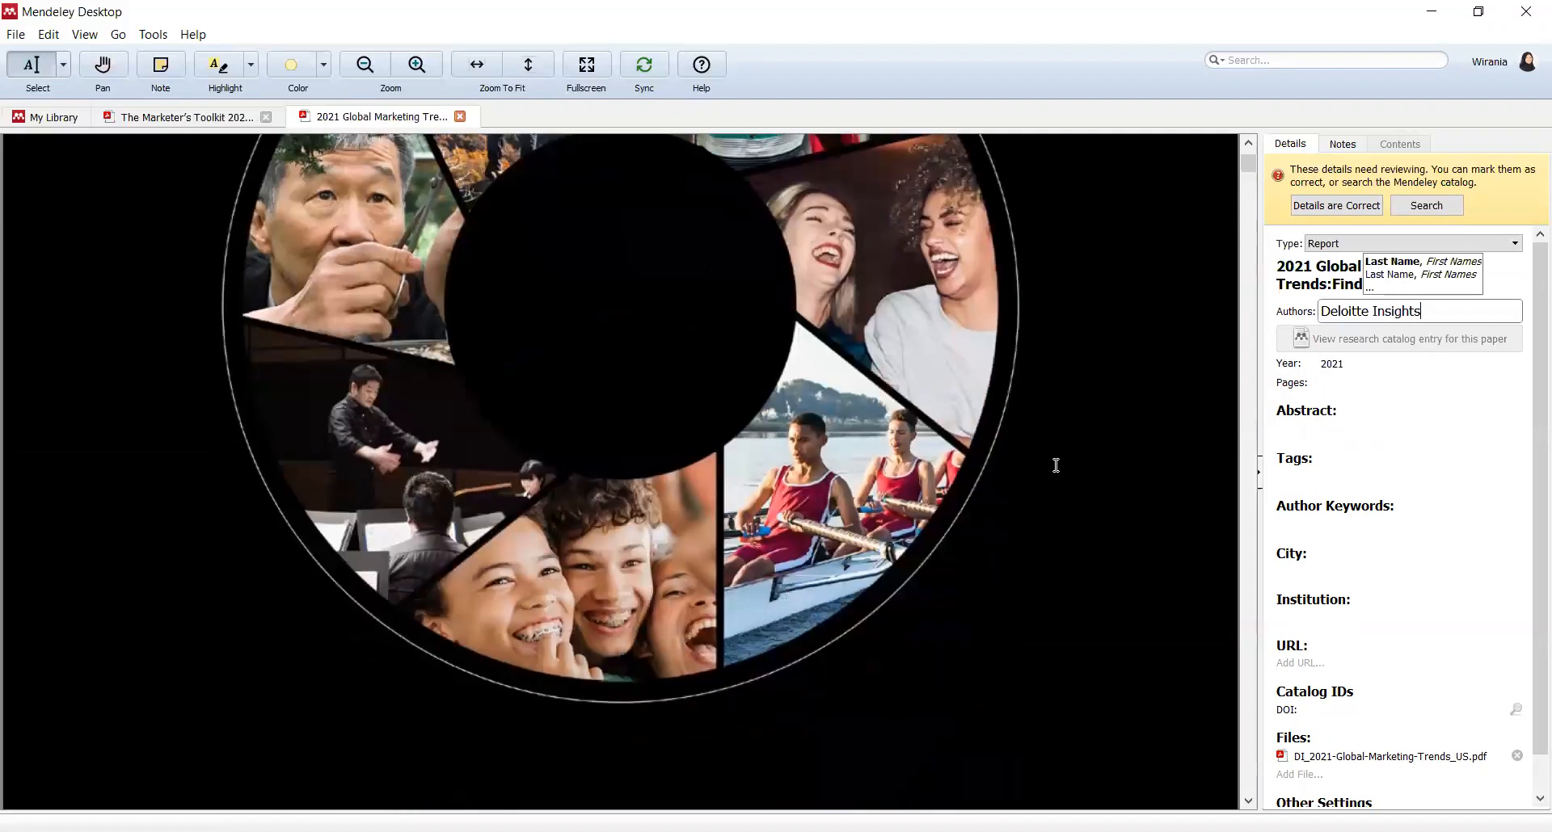
left_click(1360, 365)
key("BackSpace")
type("0")
Step: Examine the report's closing pages for copyright, publisher and location information
scroll(970, 591, "down", 5)
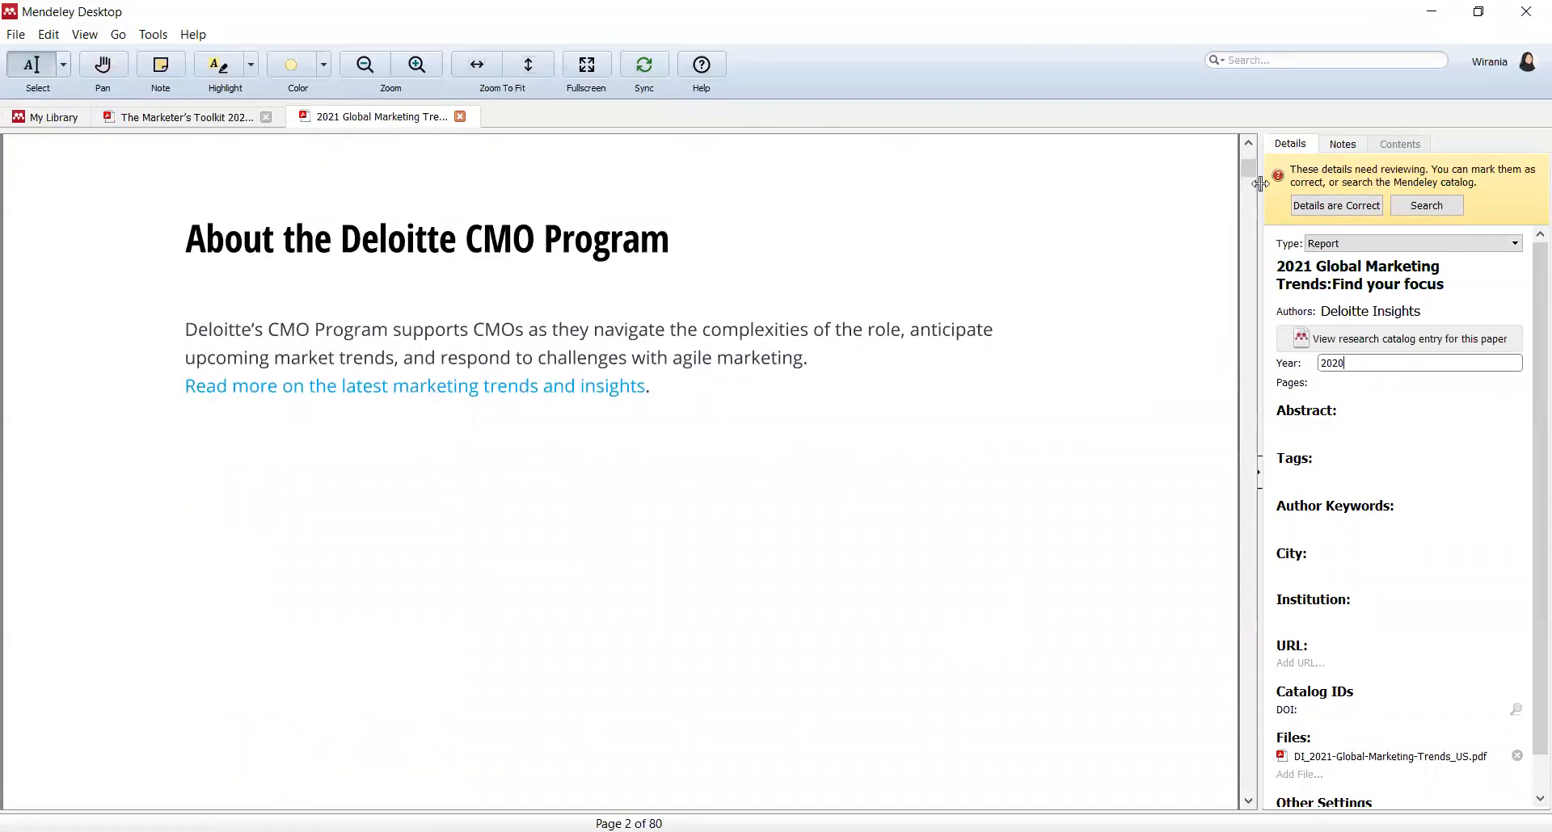
left_click_drag(1246, 170, 1252, 796)
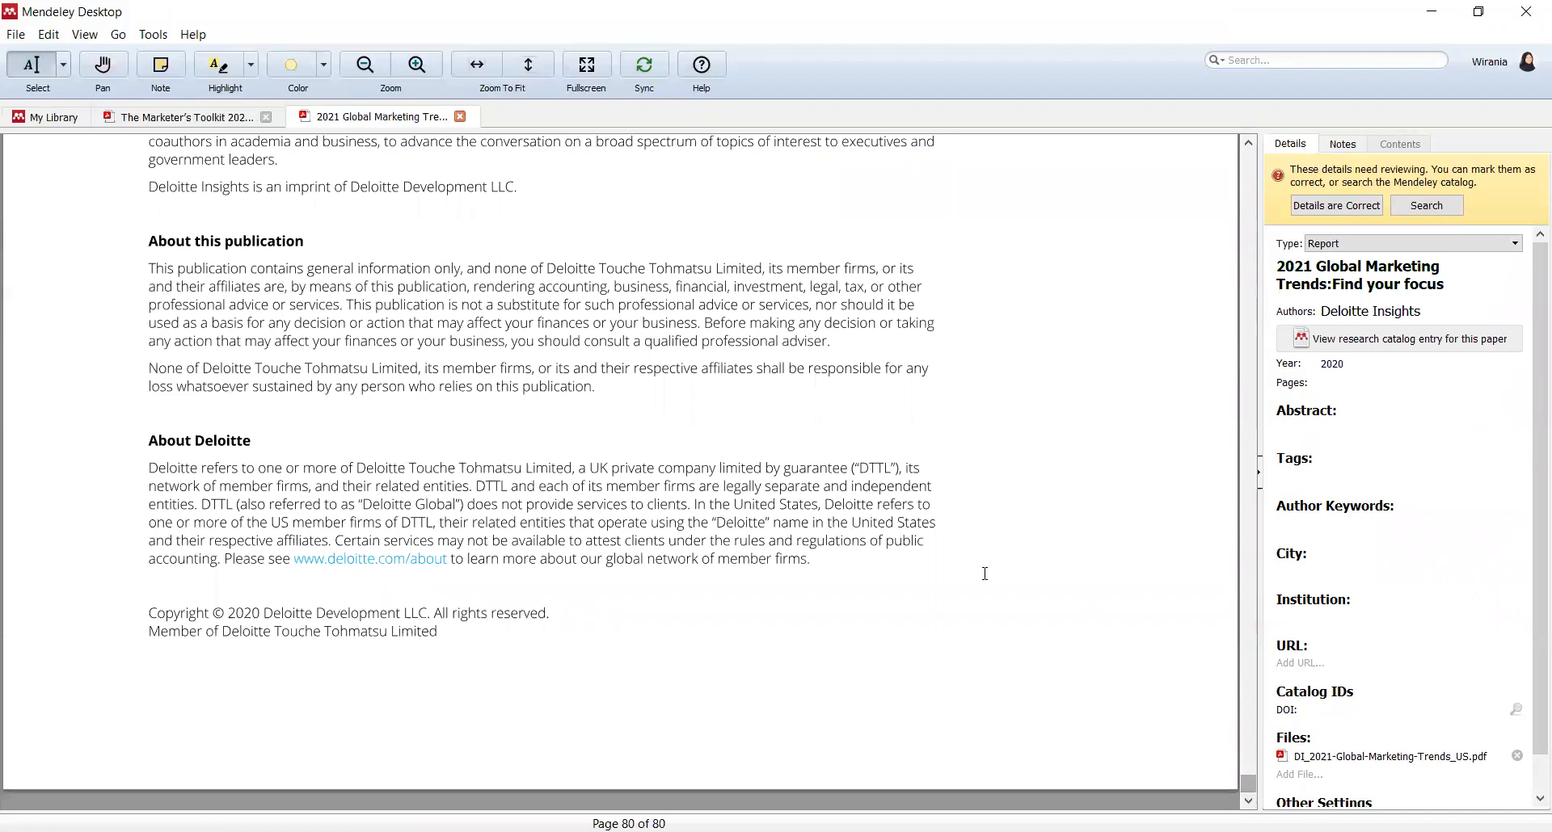
scroll(850, 503, "up", 2)
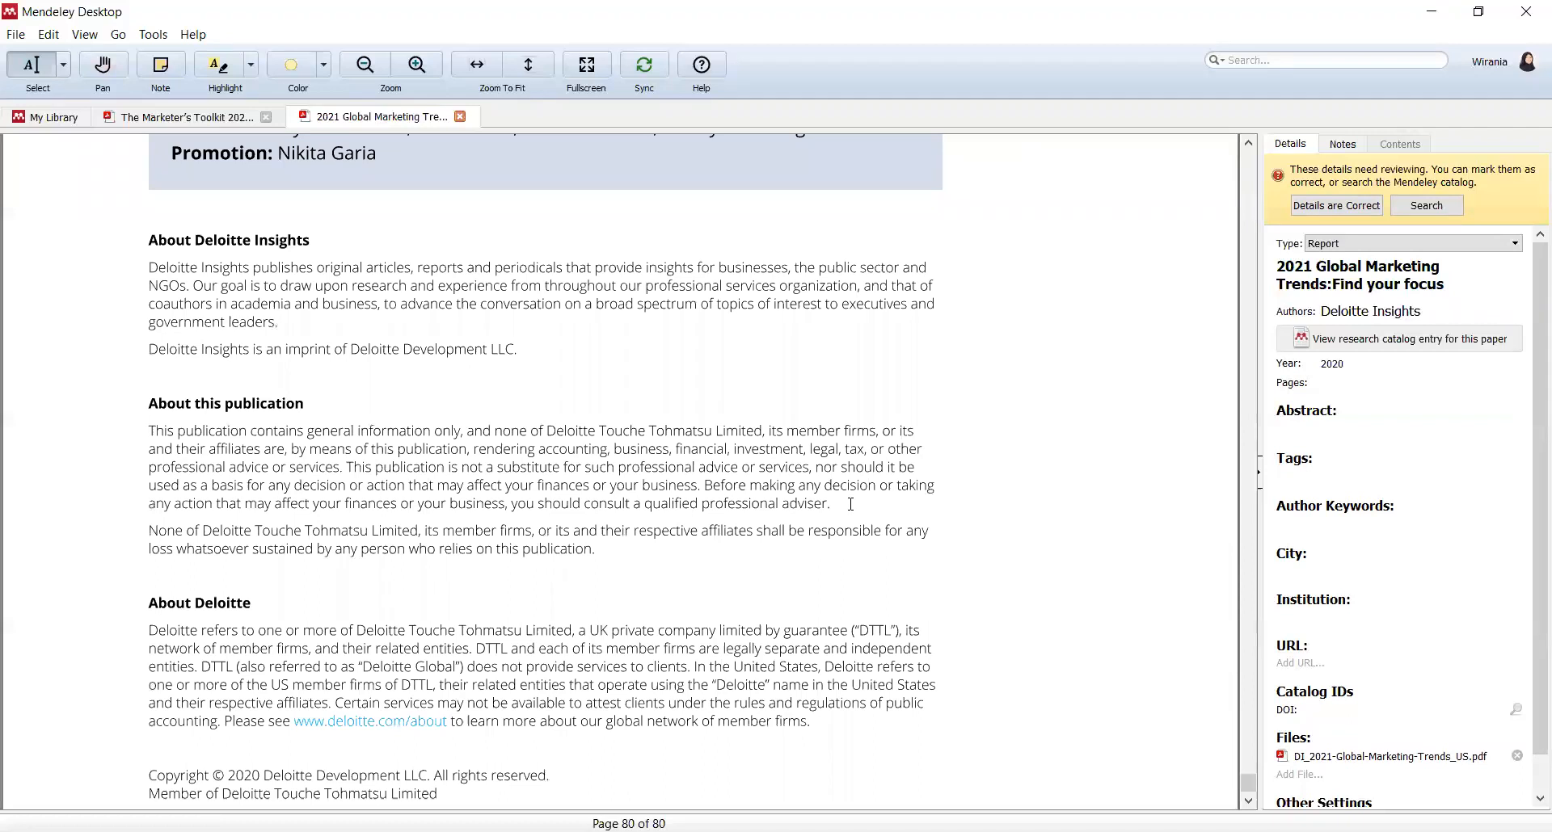
scroll(850, 504, "down", 1)
scroll(850, 503, "up", 8)
scroll(850, 503, "up", 3)
scroll(850, 504, "up", 5)
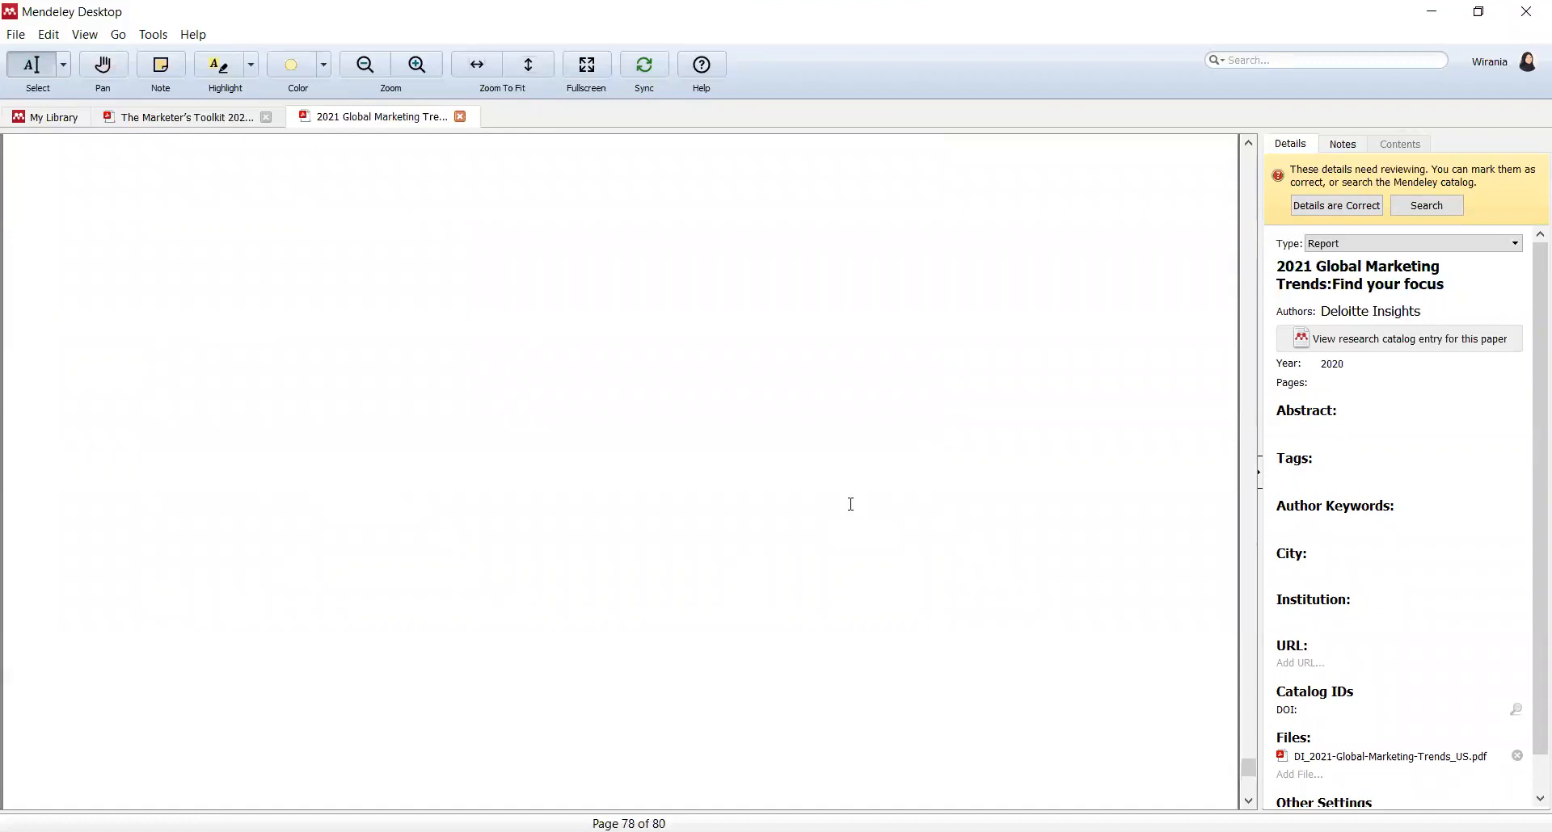
scroll(850, 503, "down", 12)
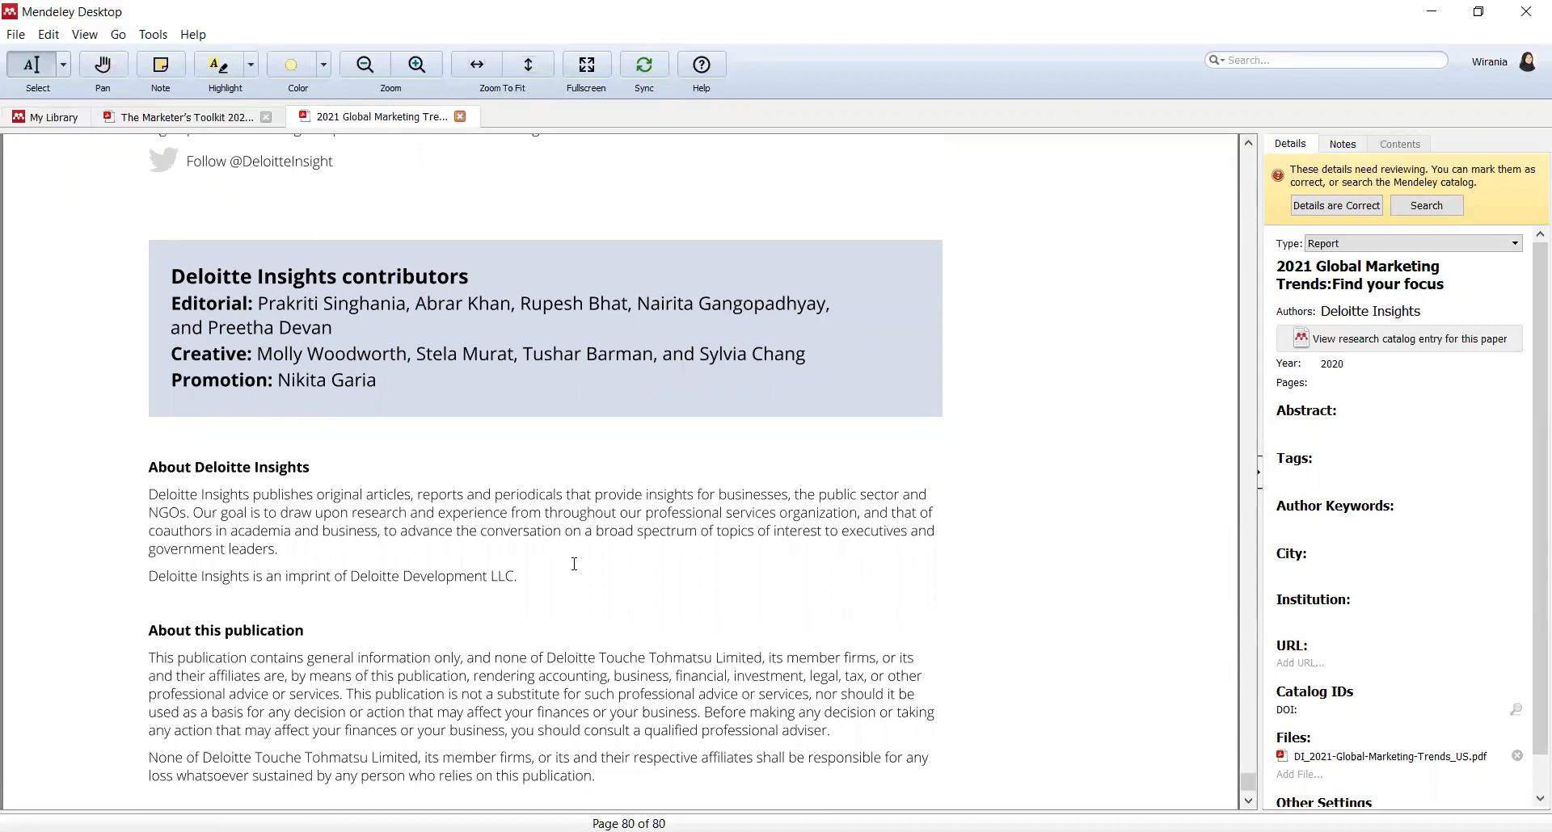
scroll(559, 620, "down", 1)
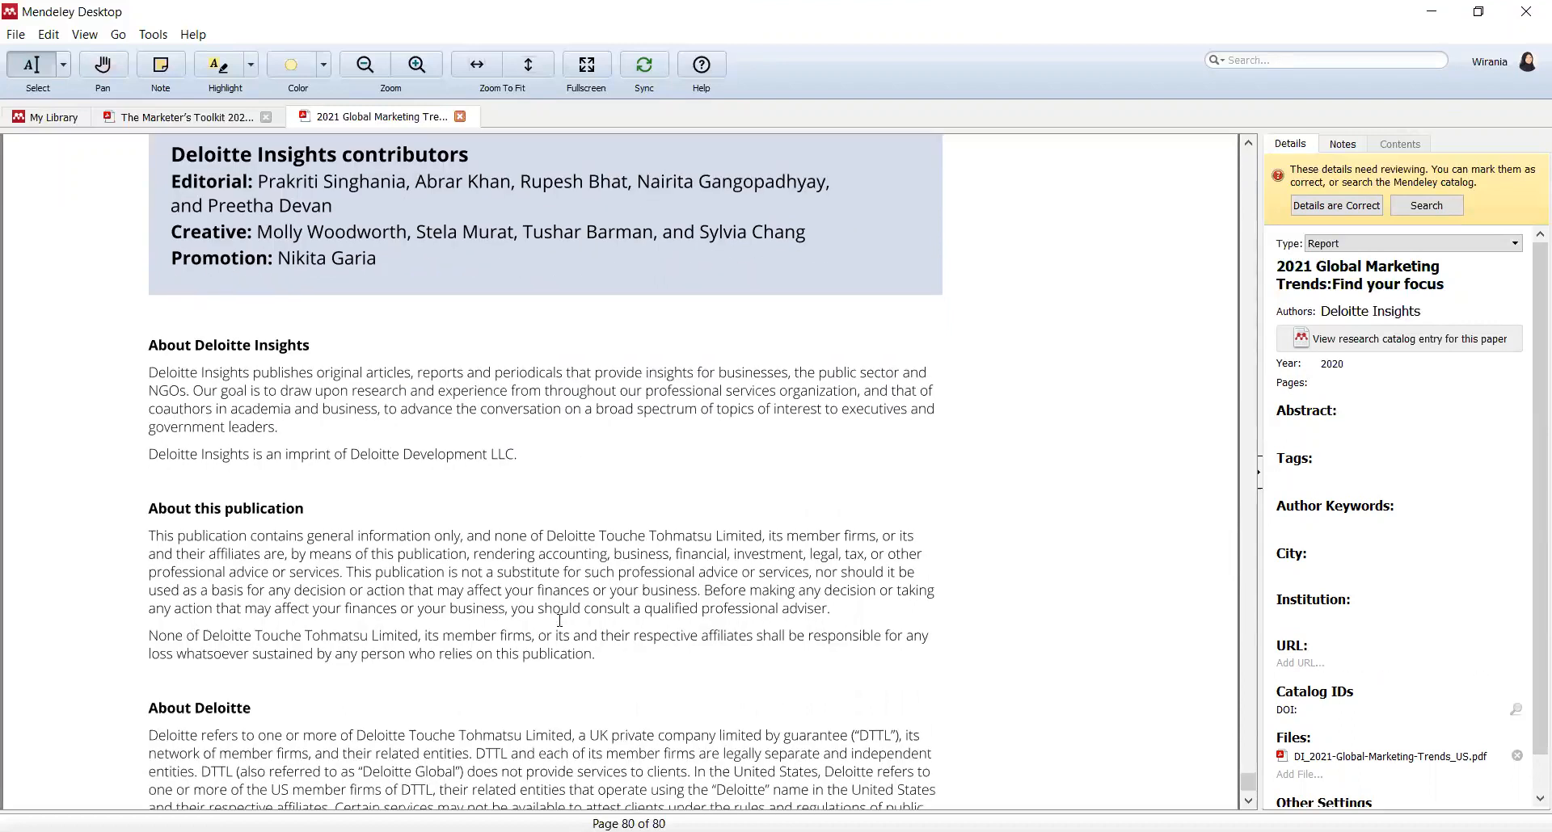
scroll(559, 621, "down", 1)
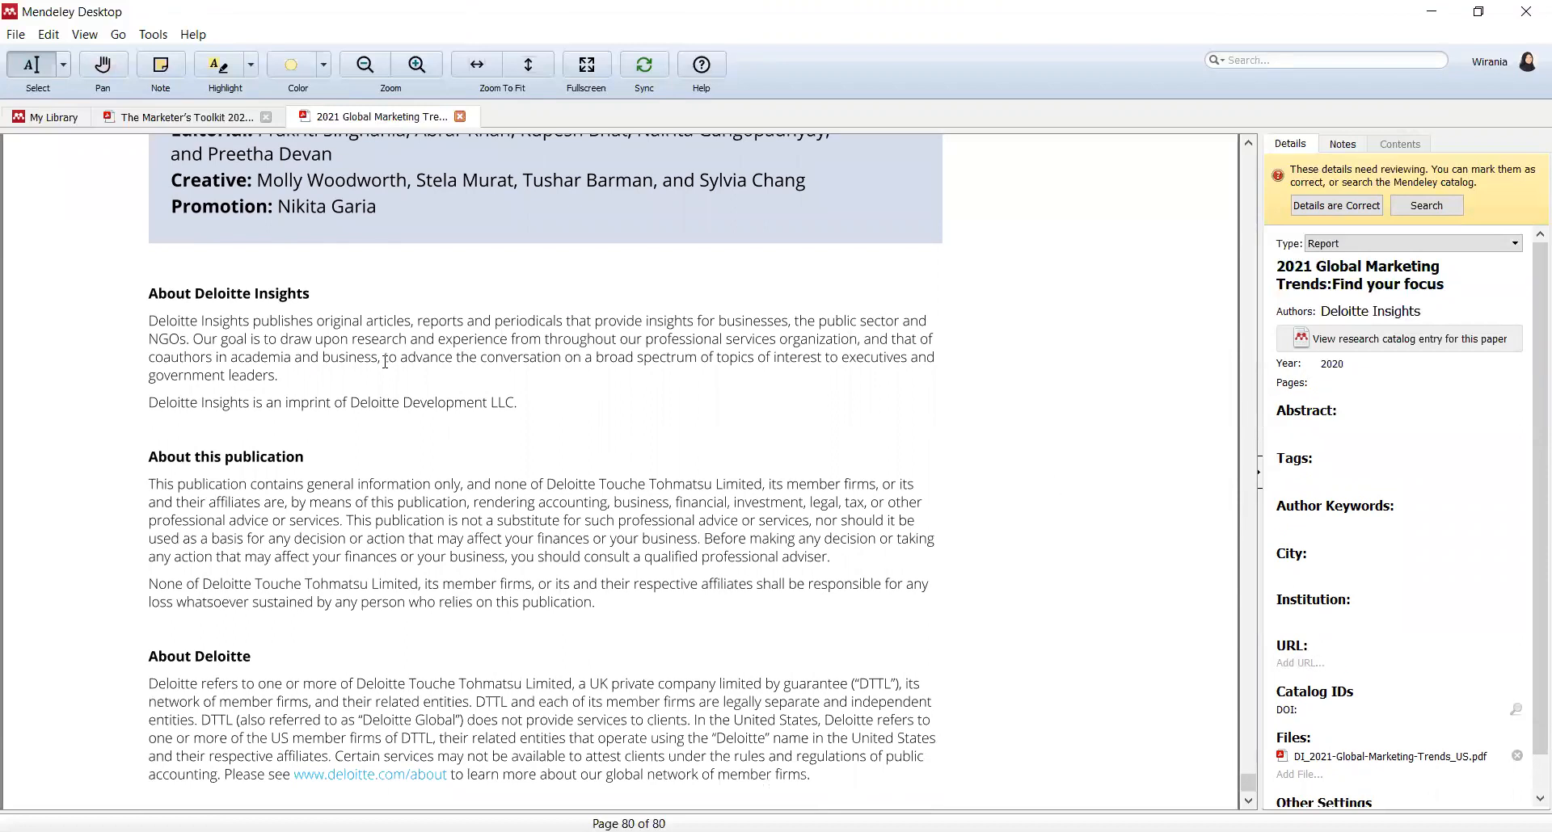
Step: Enter Deloitte Insights as the report's institution, using the name in the closing page's "About" heading
left_click_drag(242, 289, 320, 289)
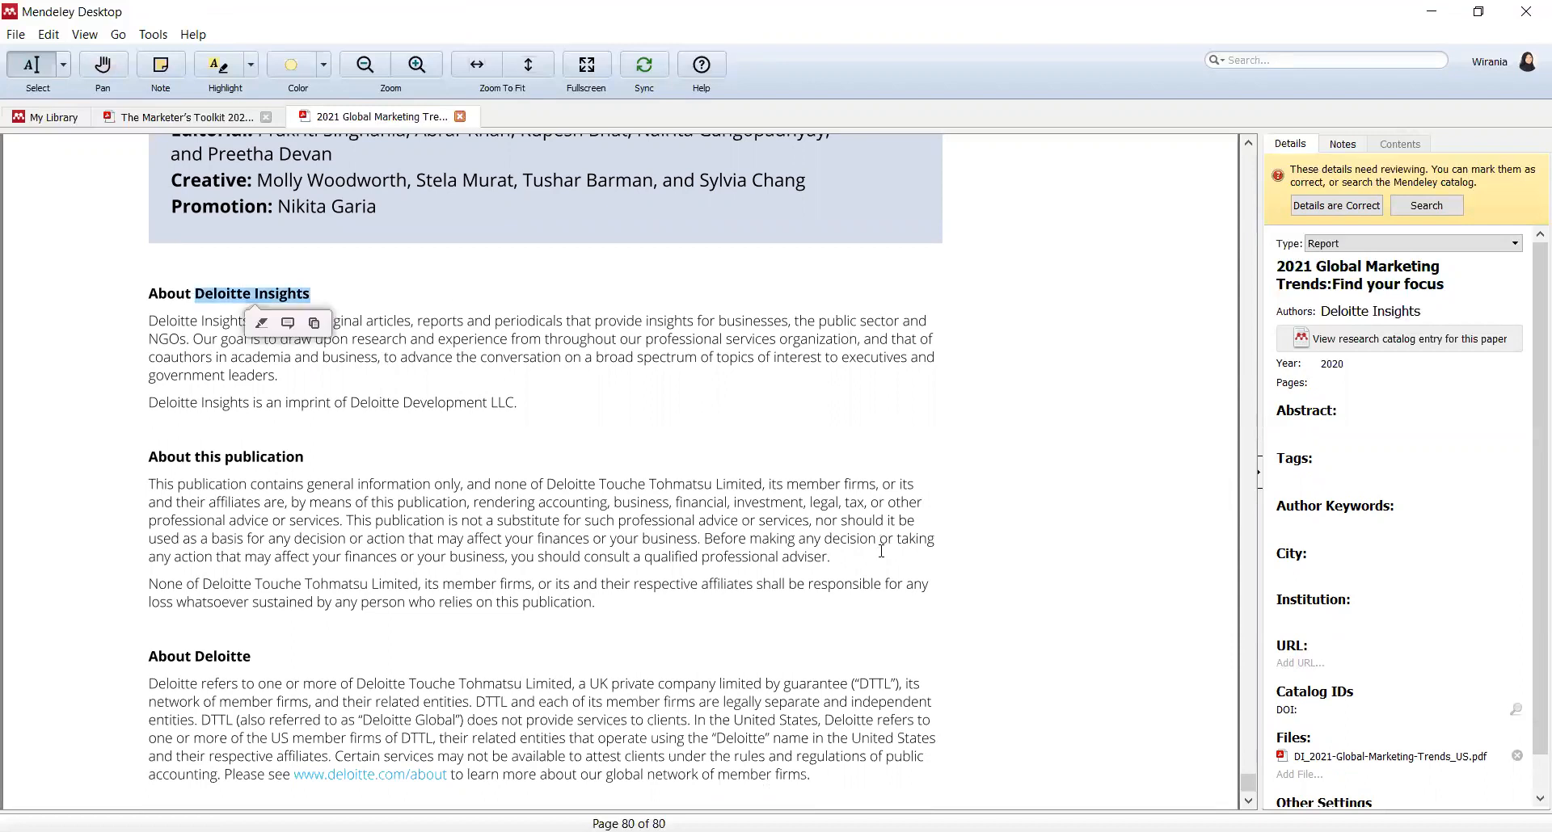
left_click(1323, 619)
type("Deloitte Insights Deloitte")
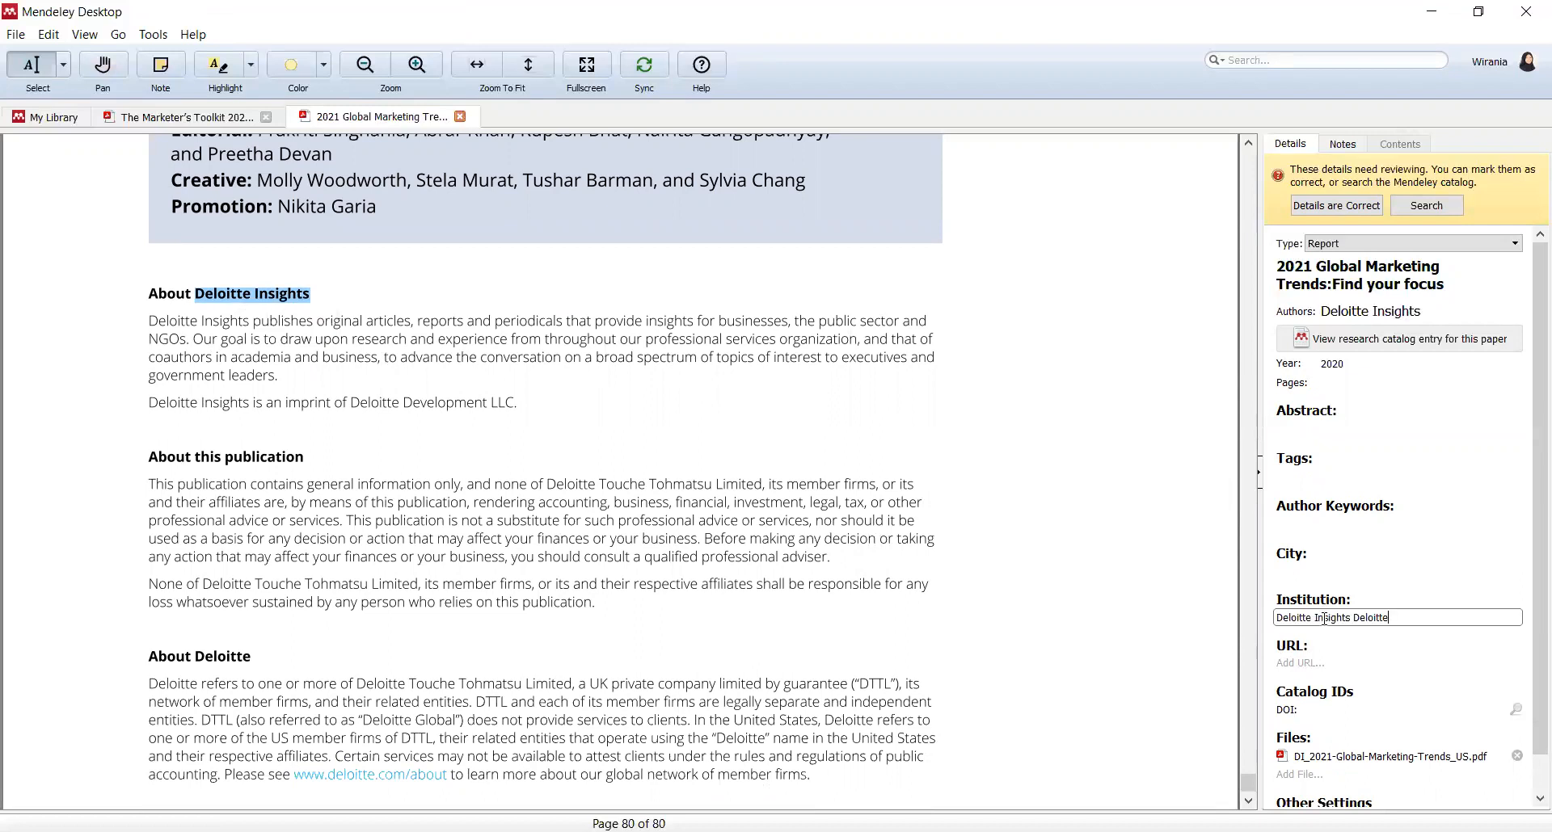
key("BackSpace")
key("BackSpace")
key("BackSpace")
key("BackSpace")
key("BackSpace")
key("BackSpace")
key("BackSpace")
Step: Review the remaining fields of the Global Marketing Trends entry and mark its details as correct
scroll(1376, 699, "down", 1)
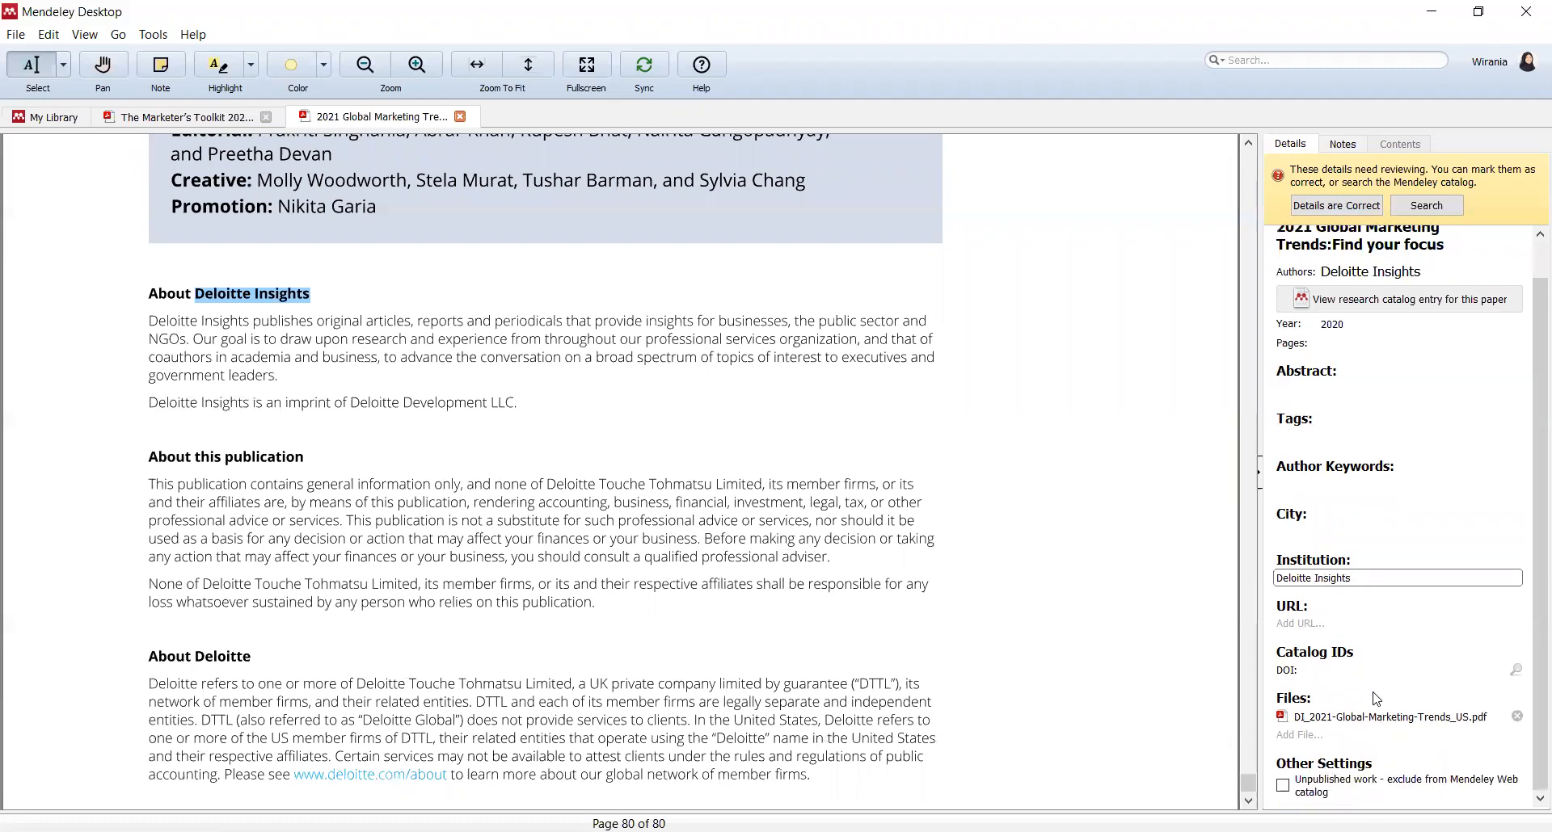
left_click(1348, 208)
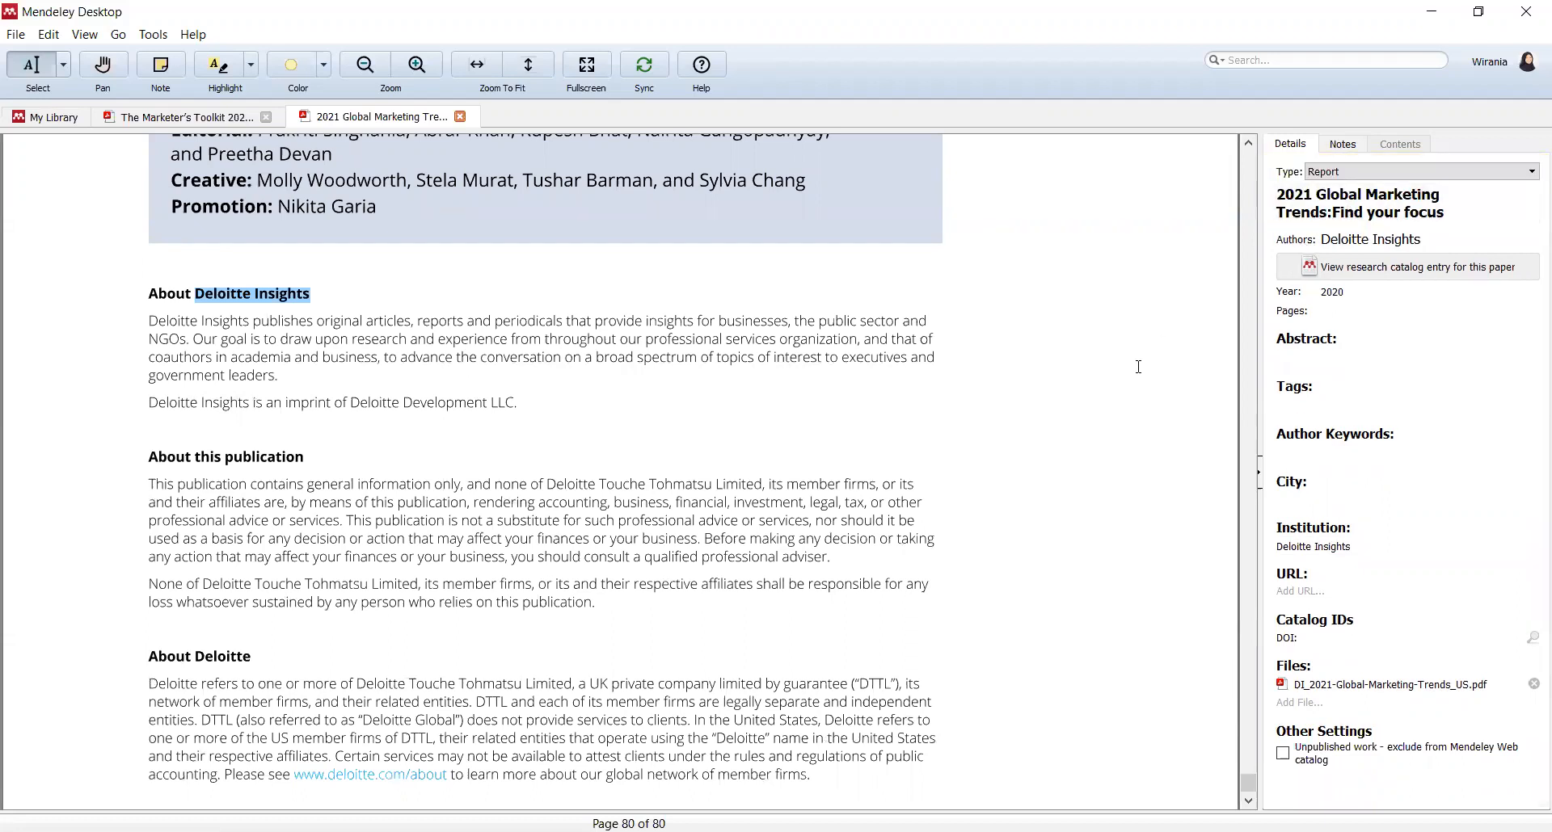
scroll(1141, 433, "up", 8)
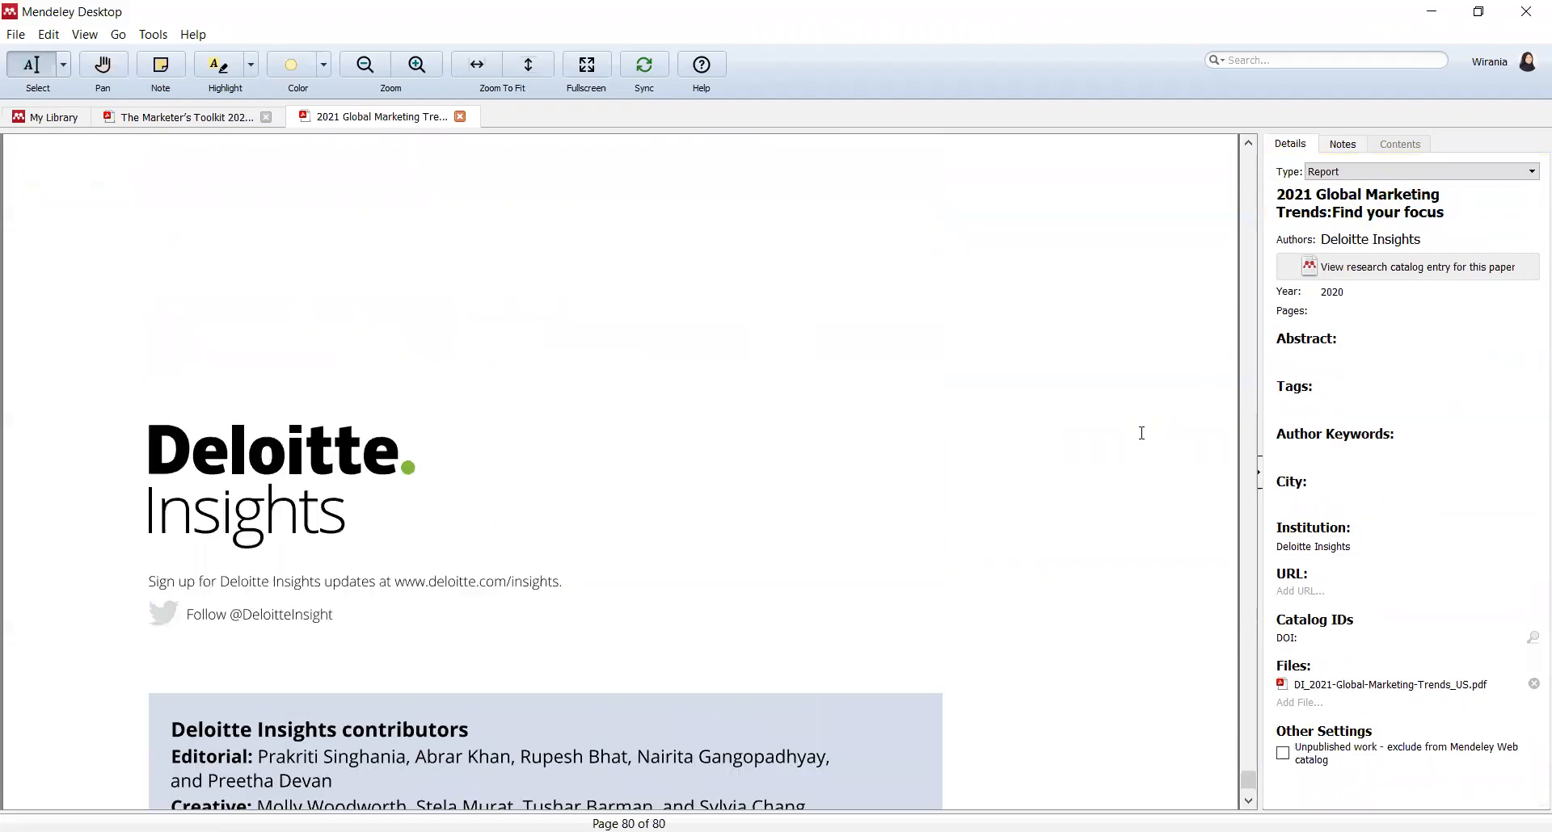
Step: Return to the library and view the recently added documents and the recently read documents
left_click(61, 118)
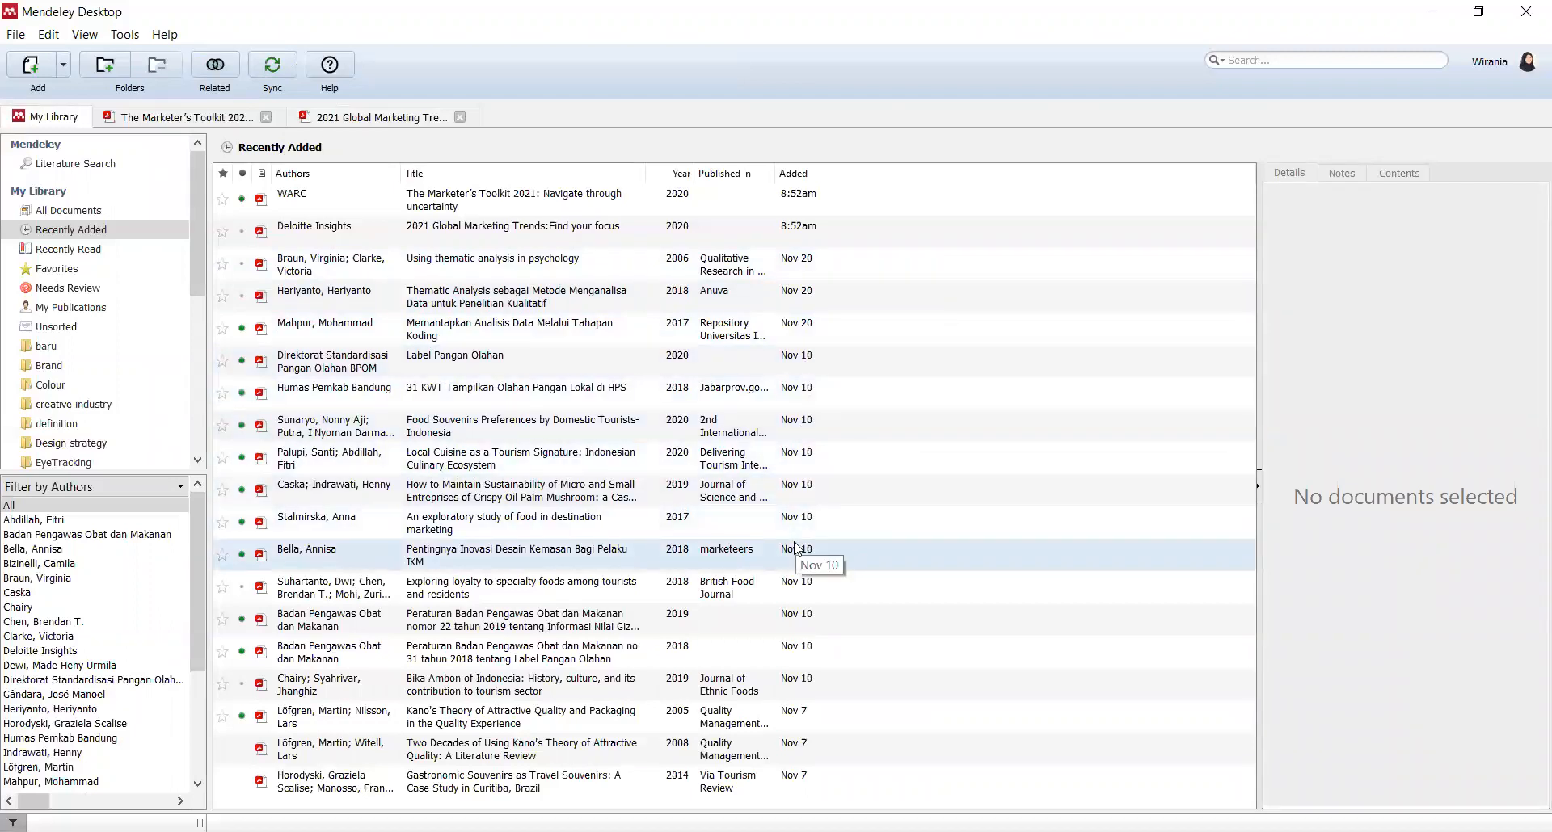
left_click(107, 232)
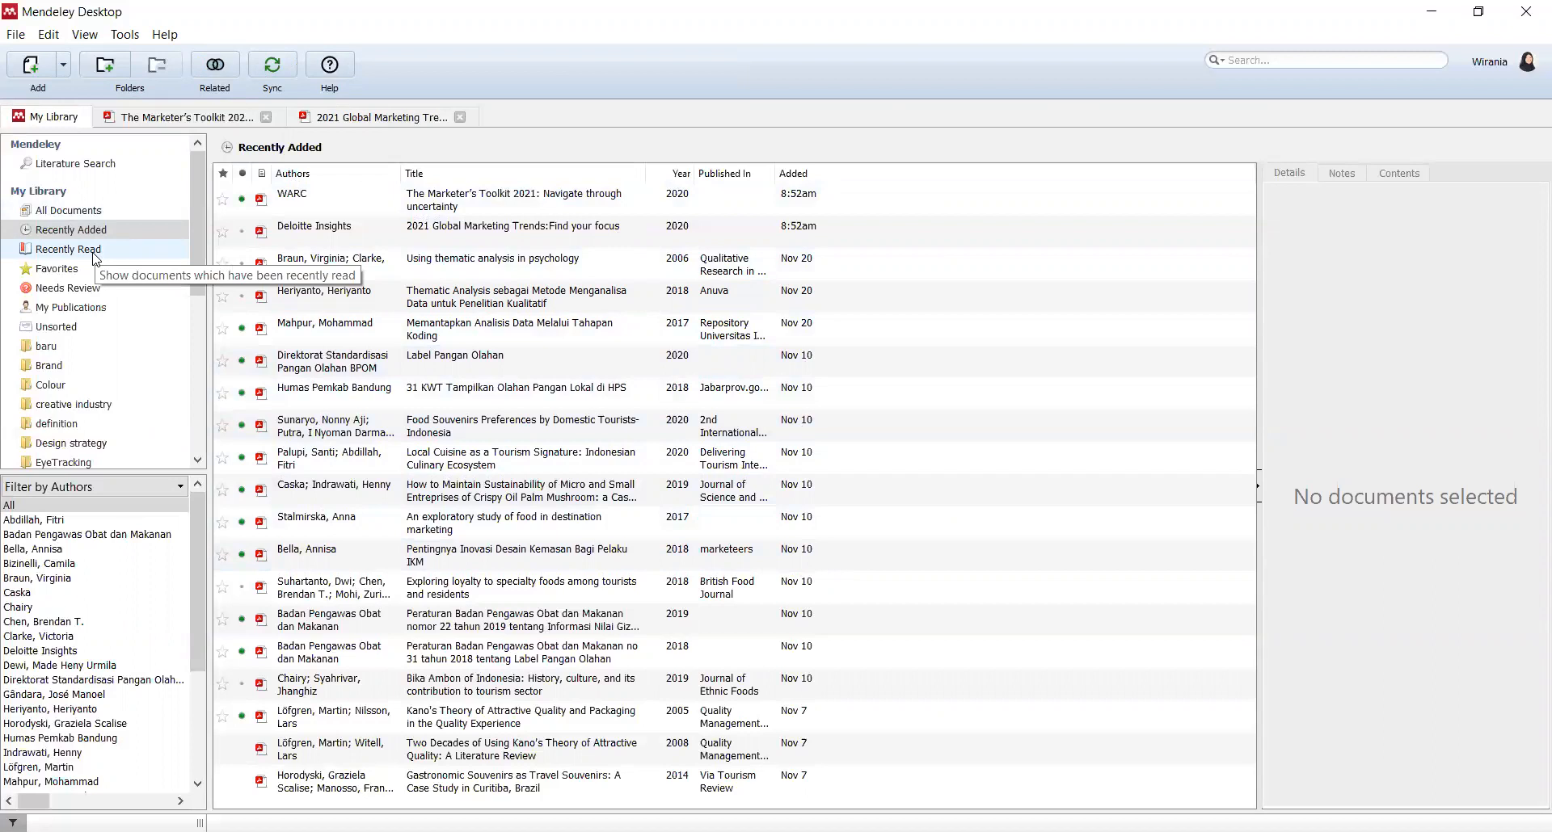
left_click(95, 252)
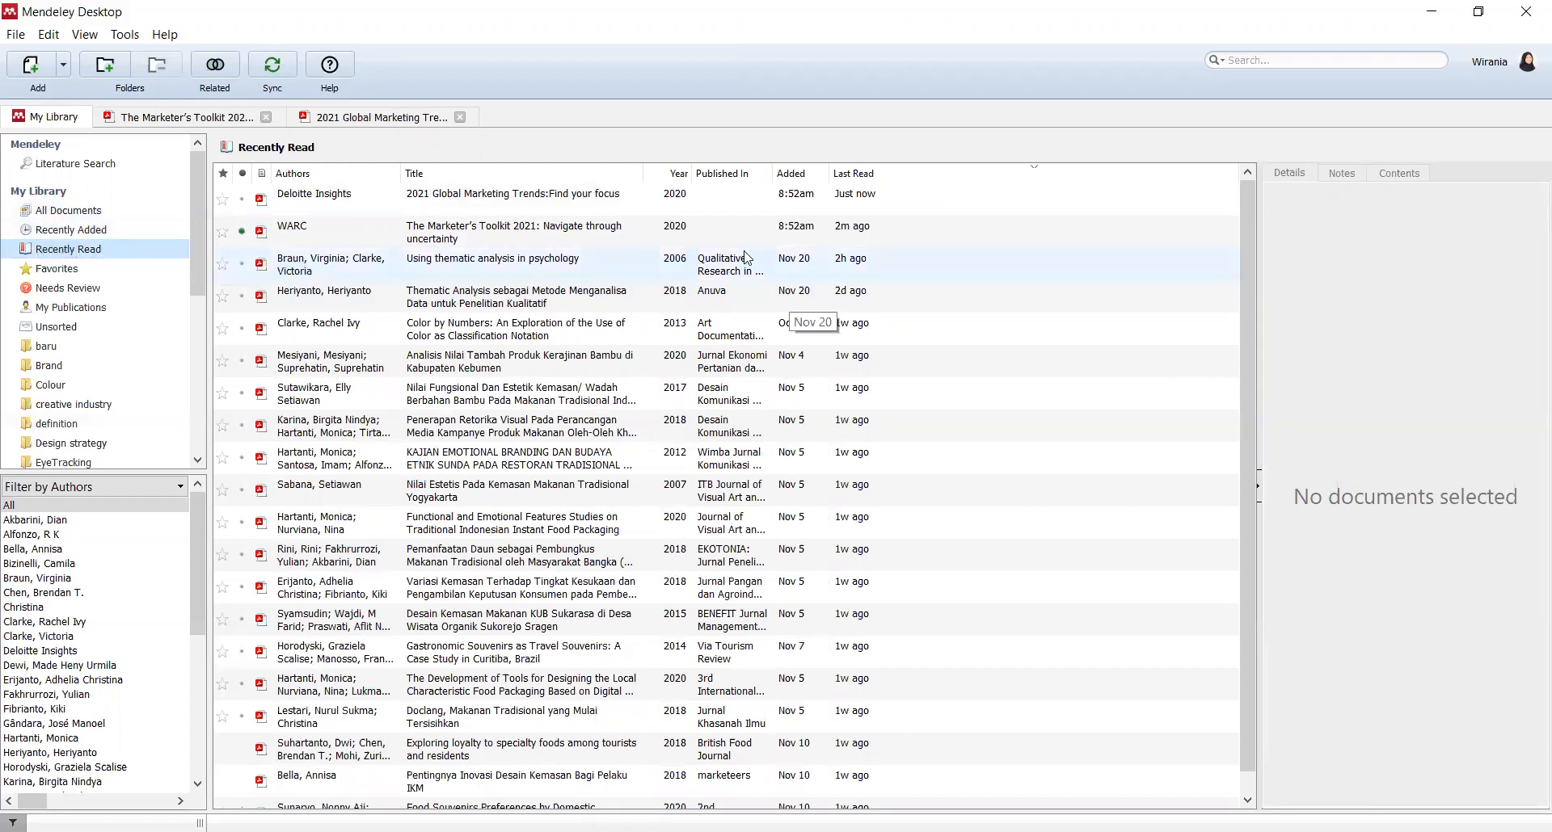
Step: Open the PDF of Using thematic analysis in psychology, examine its highlighted tables and reference pages, and return to the library
double_click(263, 267)
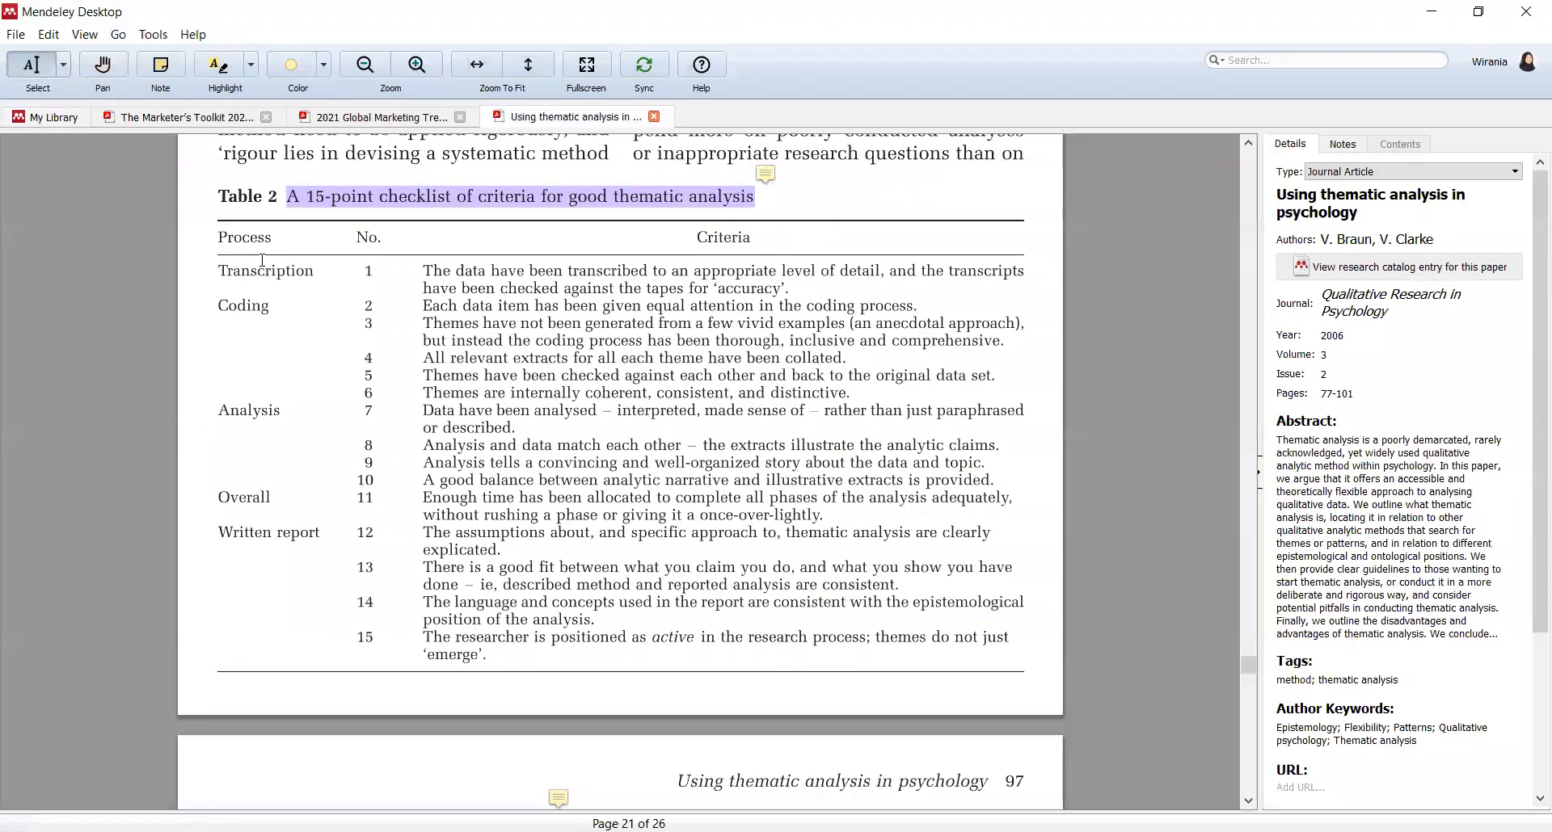
scroll(813, 471, "up", 3)
scroll(816, 477, "down", 12)
scroll(817, 482, "down", 15)
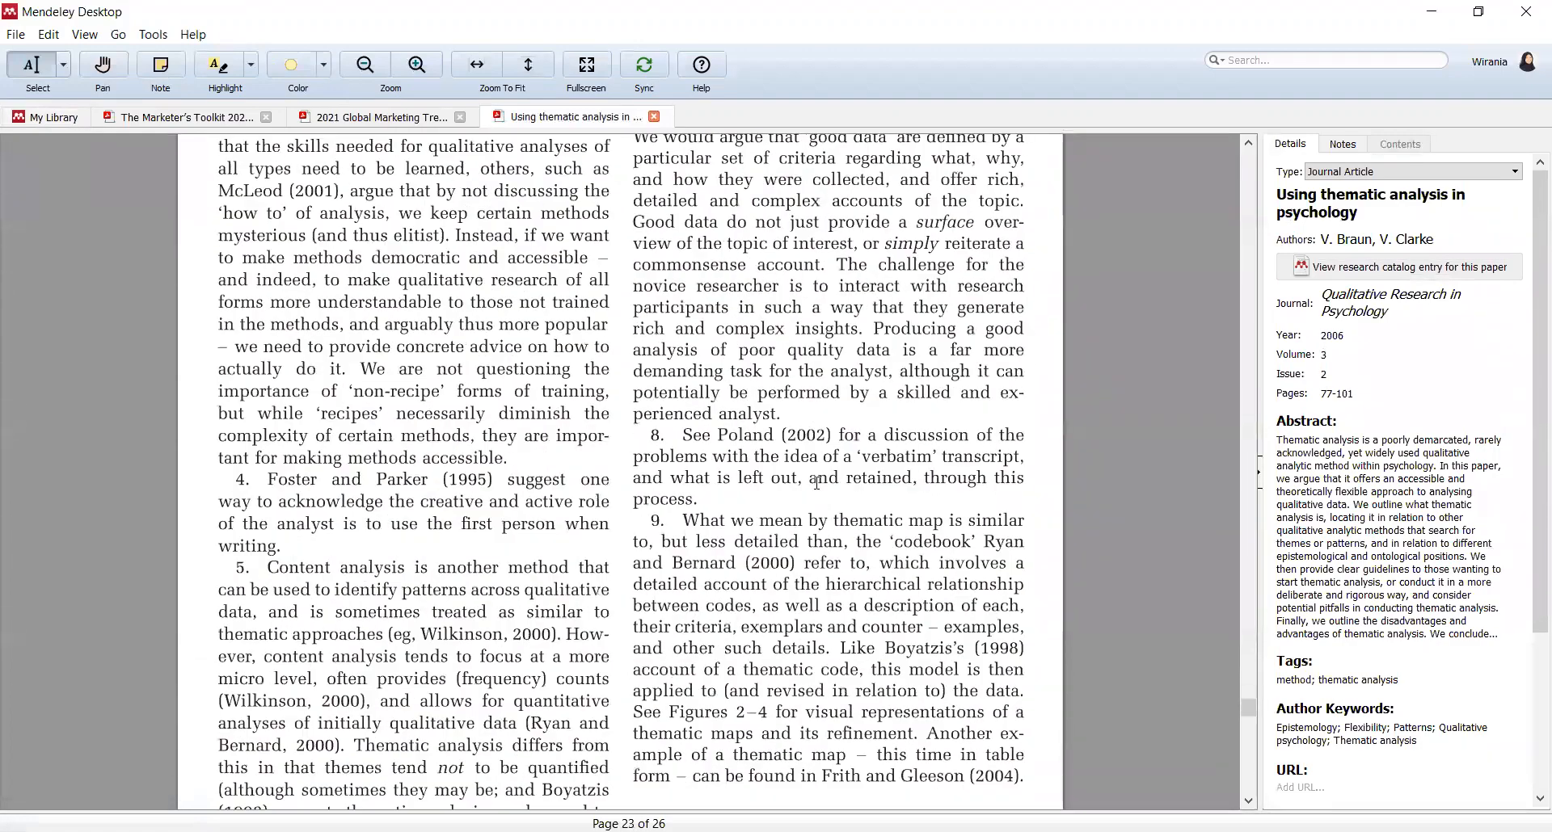
scroll(818, 482, "down", 5)
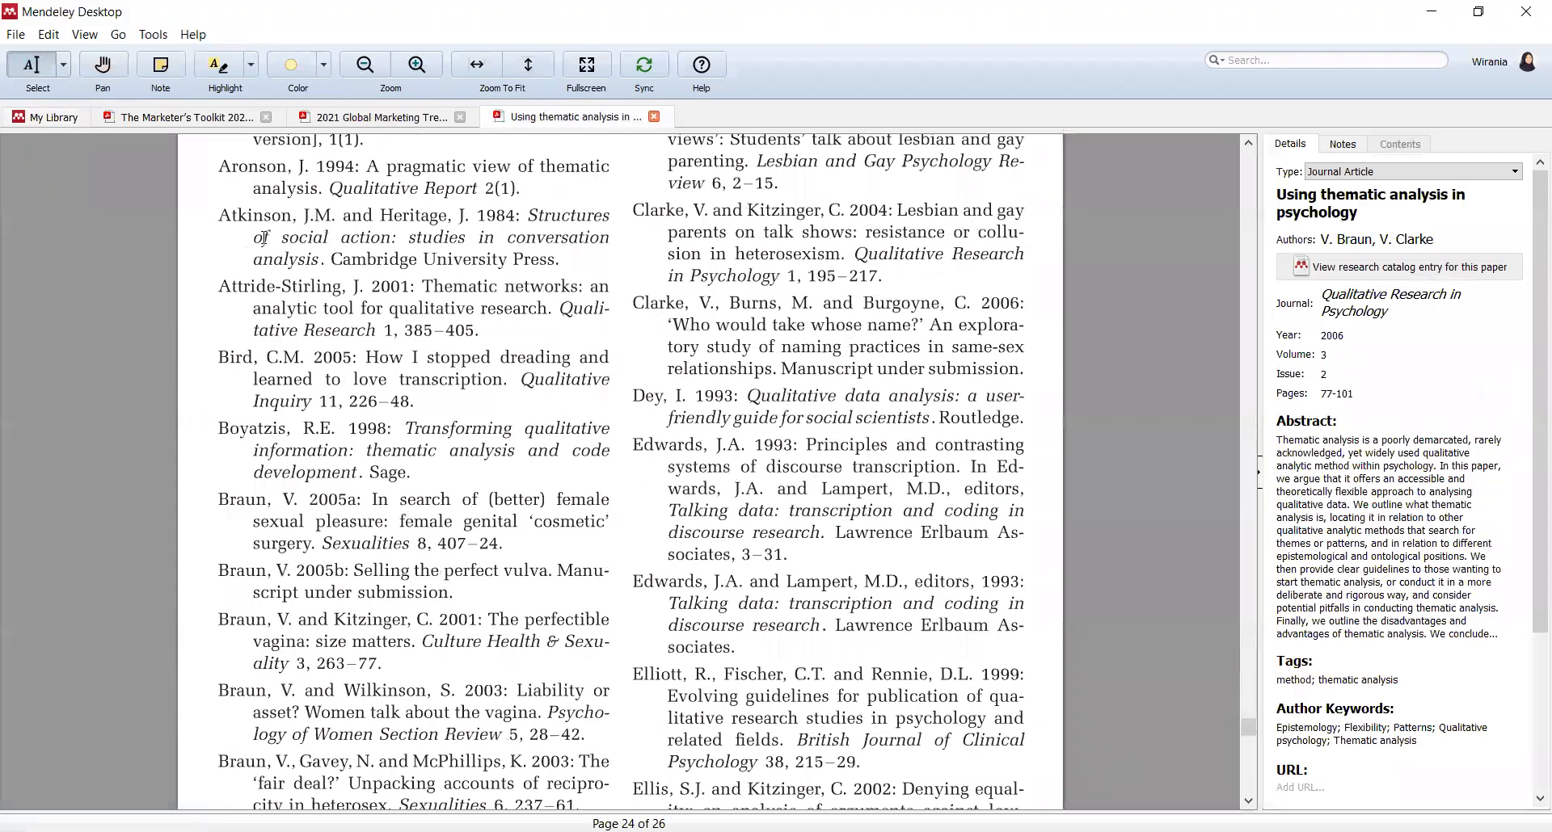
scroll(264, 239, "up", 12)
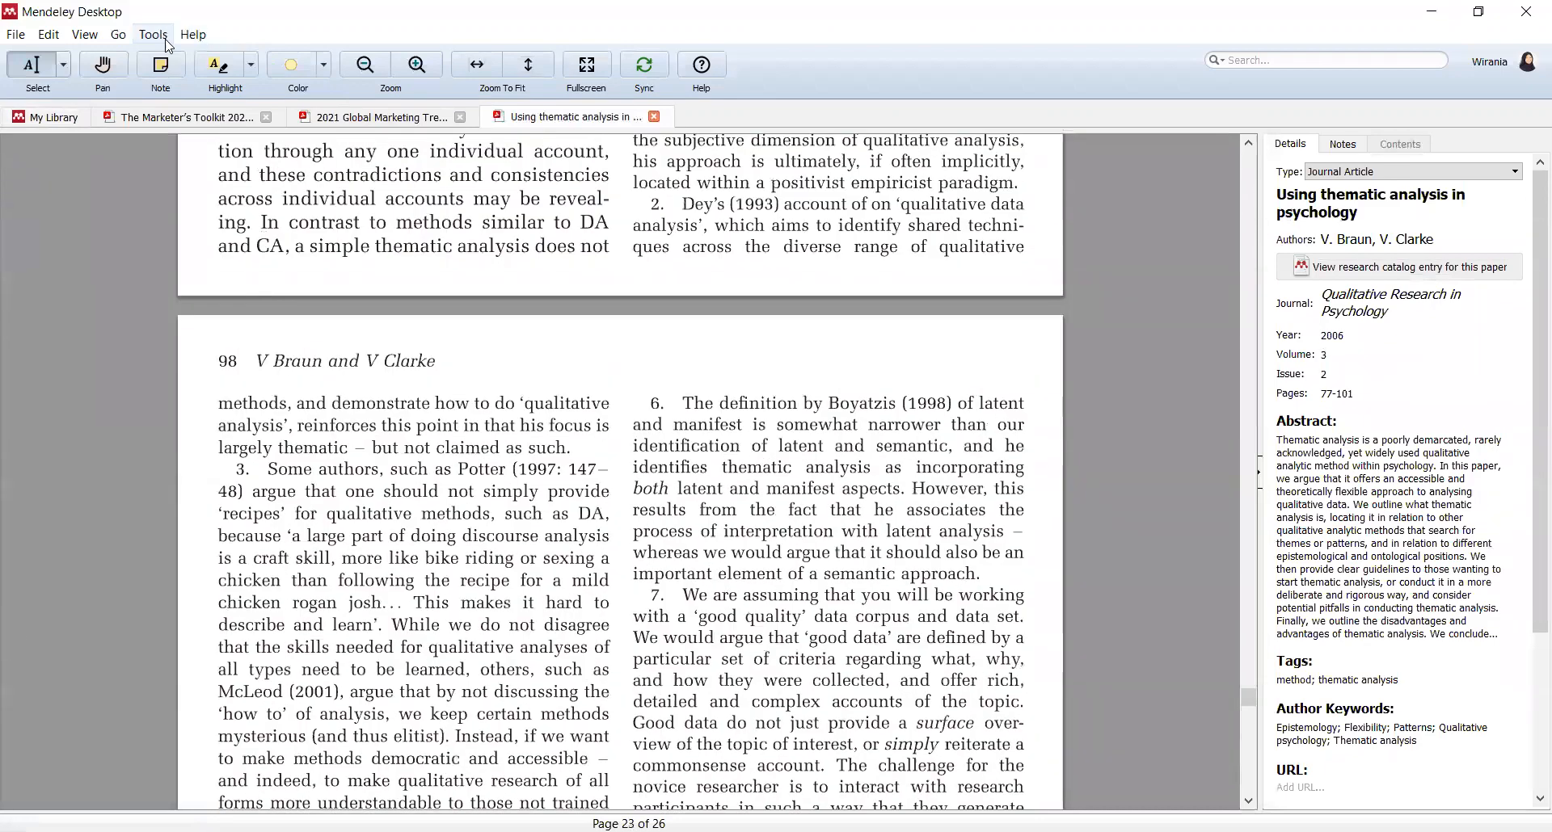
scroll(287, 302, "up", 15)
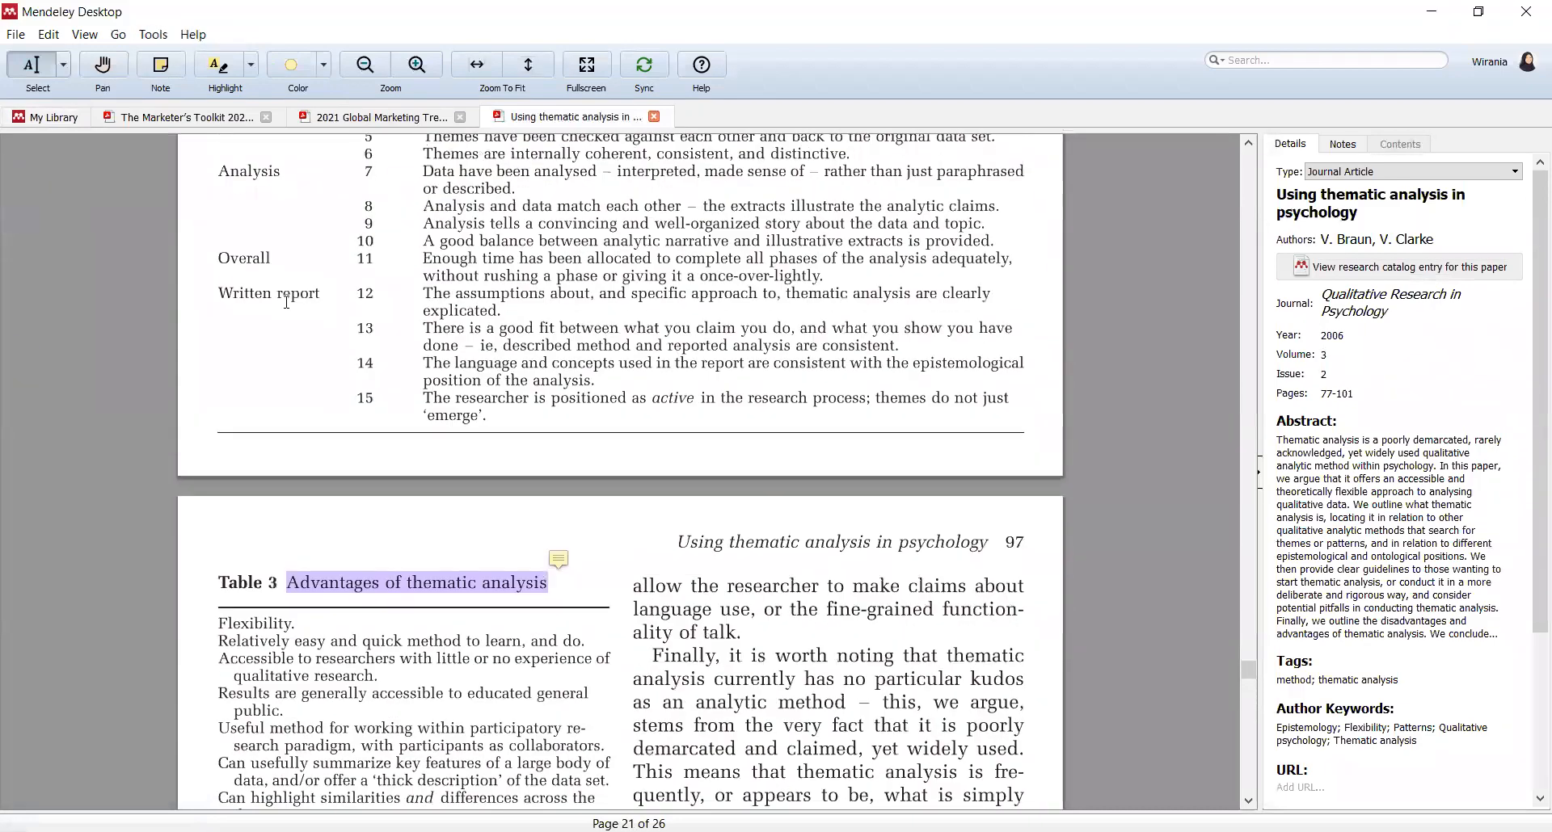
scroll(287, 302, "up", 2)
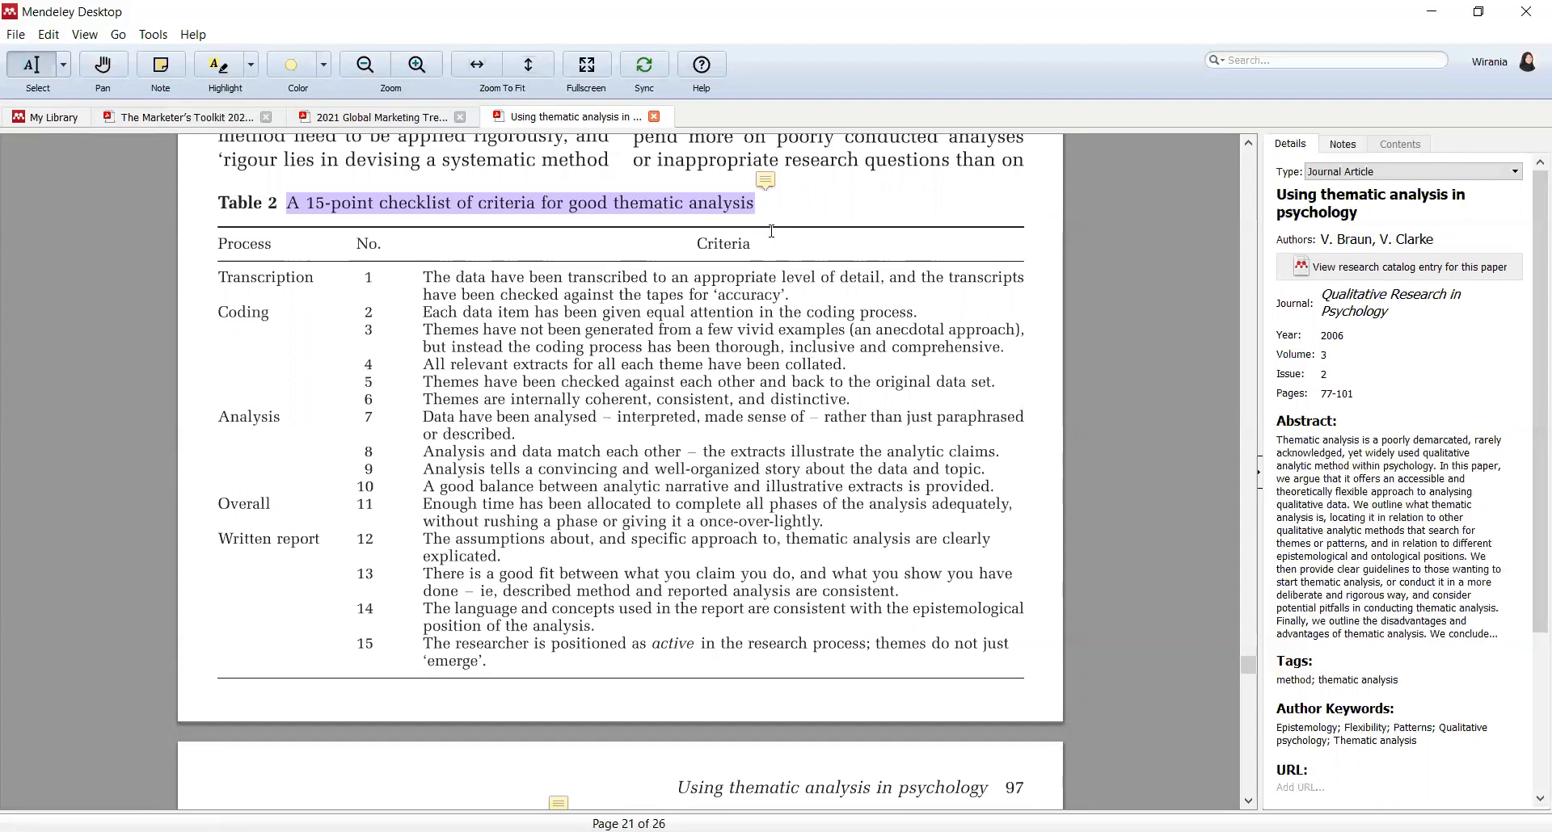
left_click(38, 121)
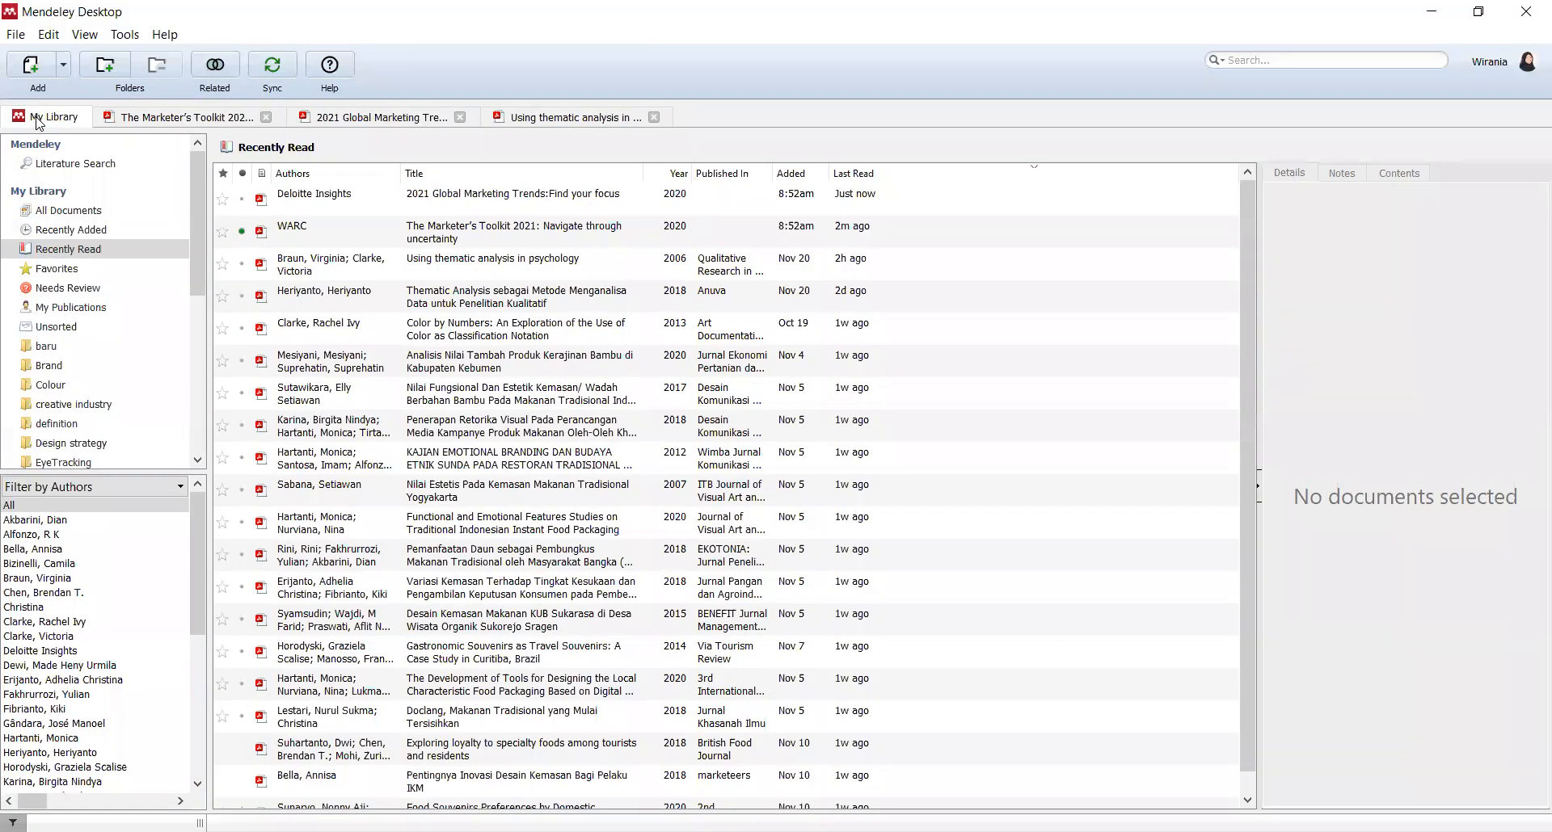